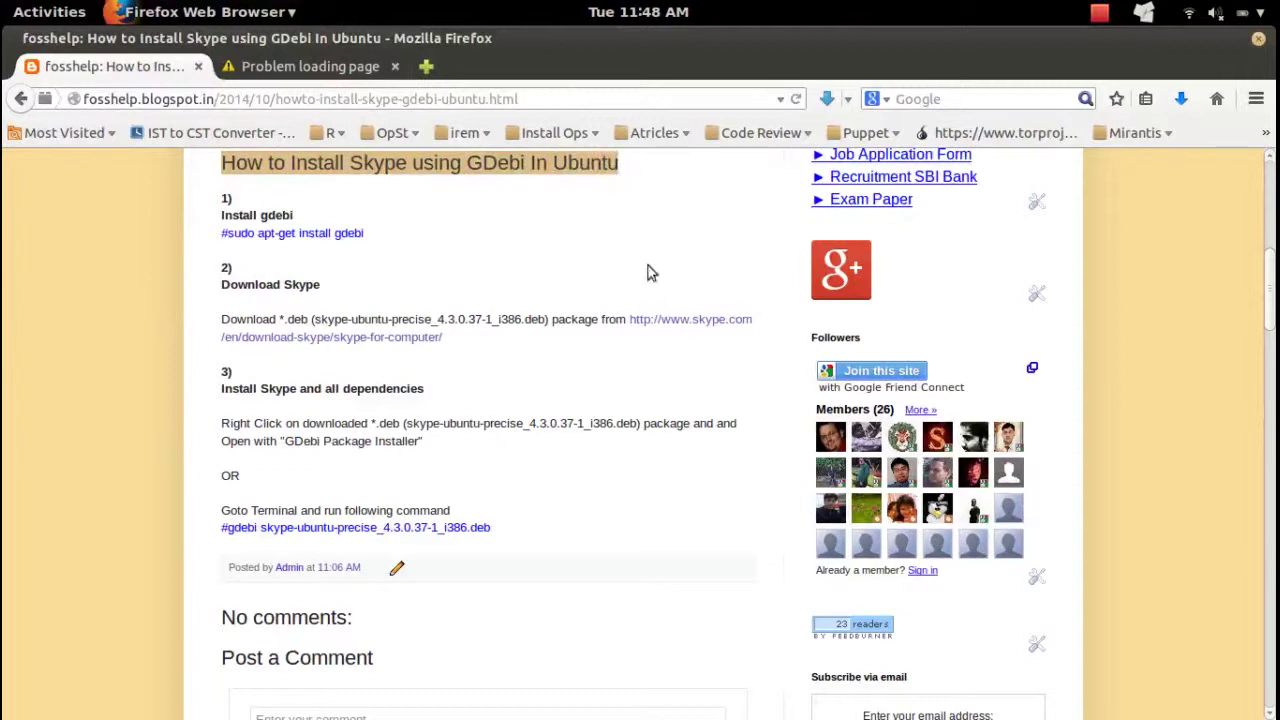
- Copy the command sudo apt-get install gdebi from the blog post and run it in Terminal
click(523, 275)
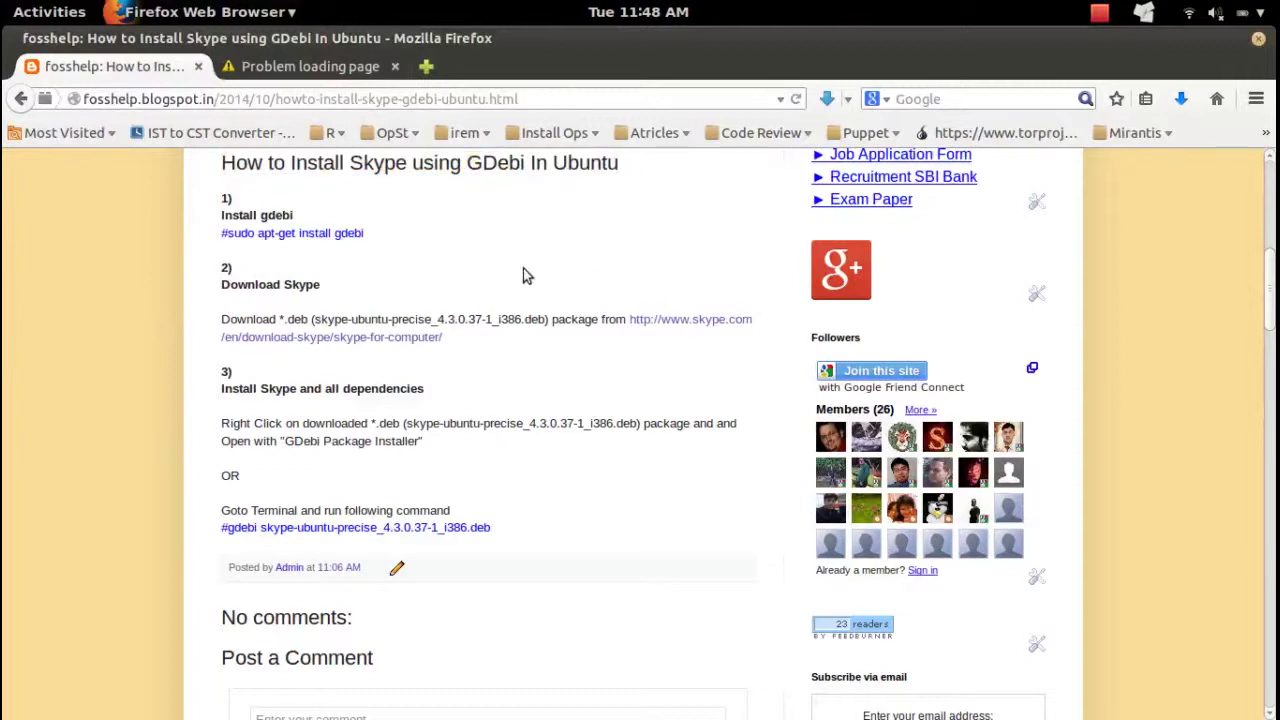
drag(224, 196, 228, 234)
key(ctrl+c)
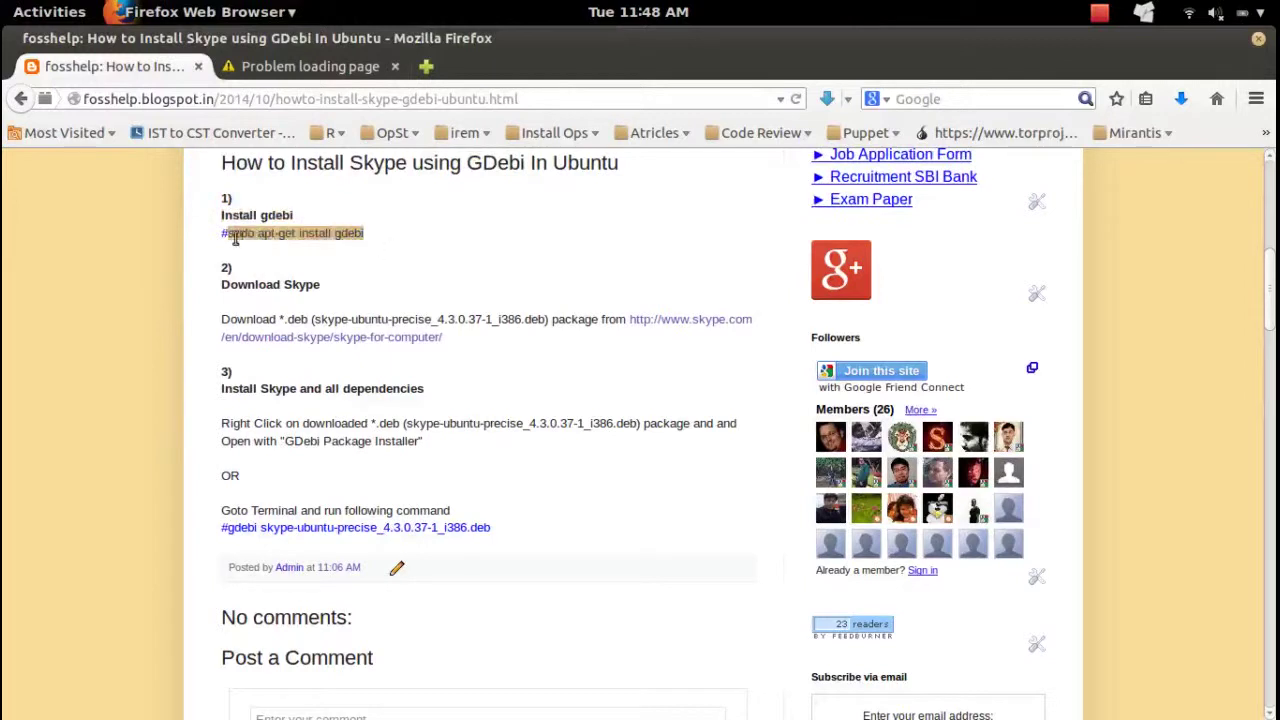
key(ctrl+alt+t)
key(super)
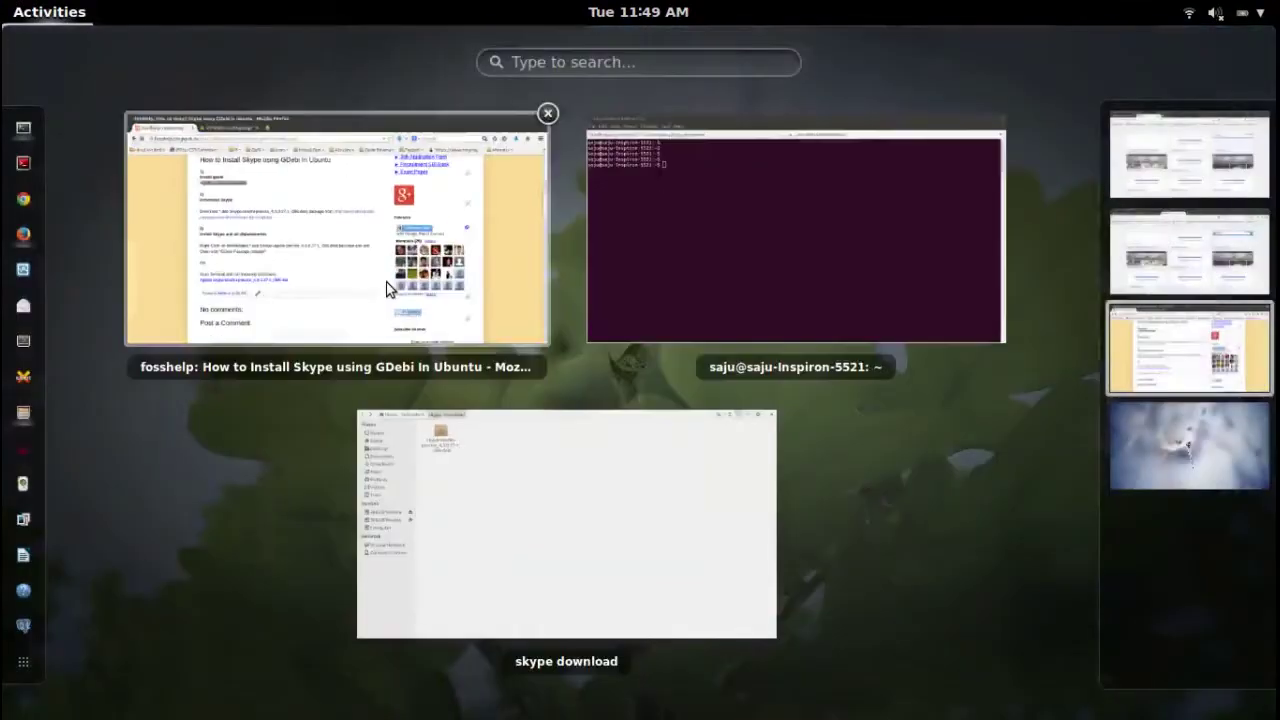
click(717, 262)
middle_click(718, 259)
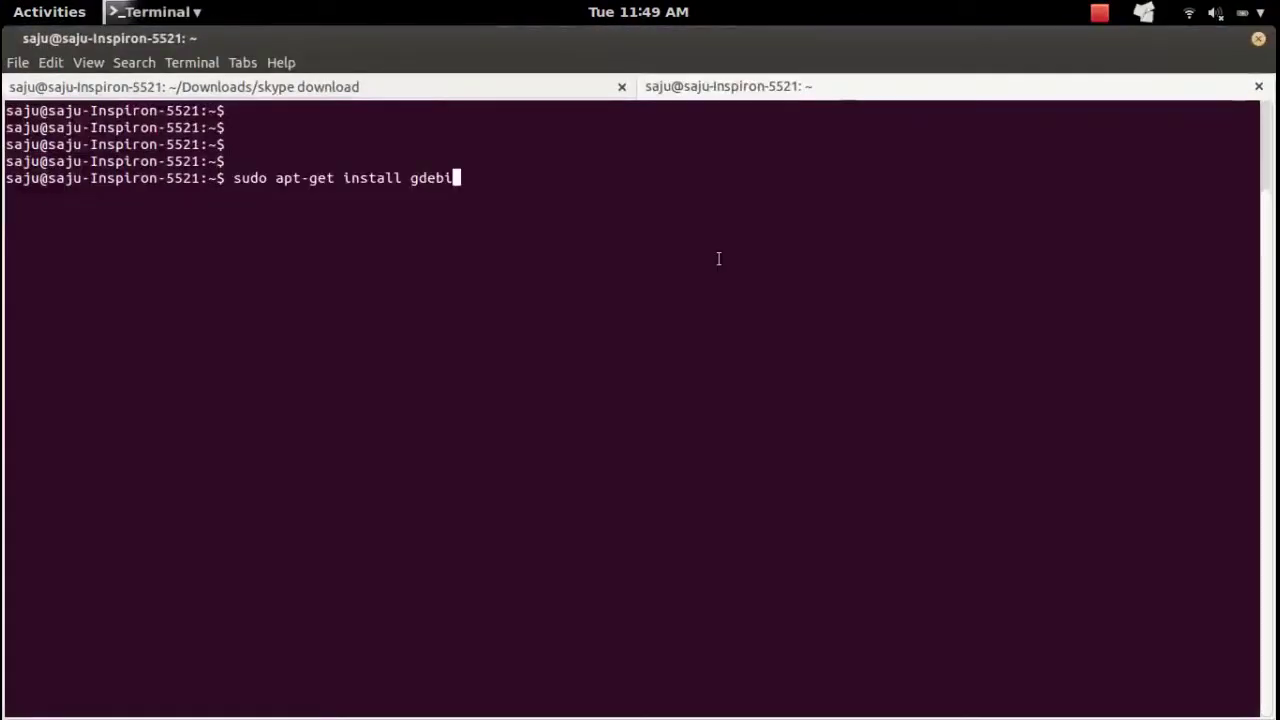
key(Return)
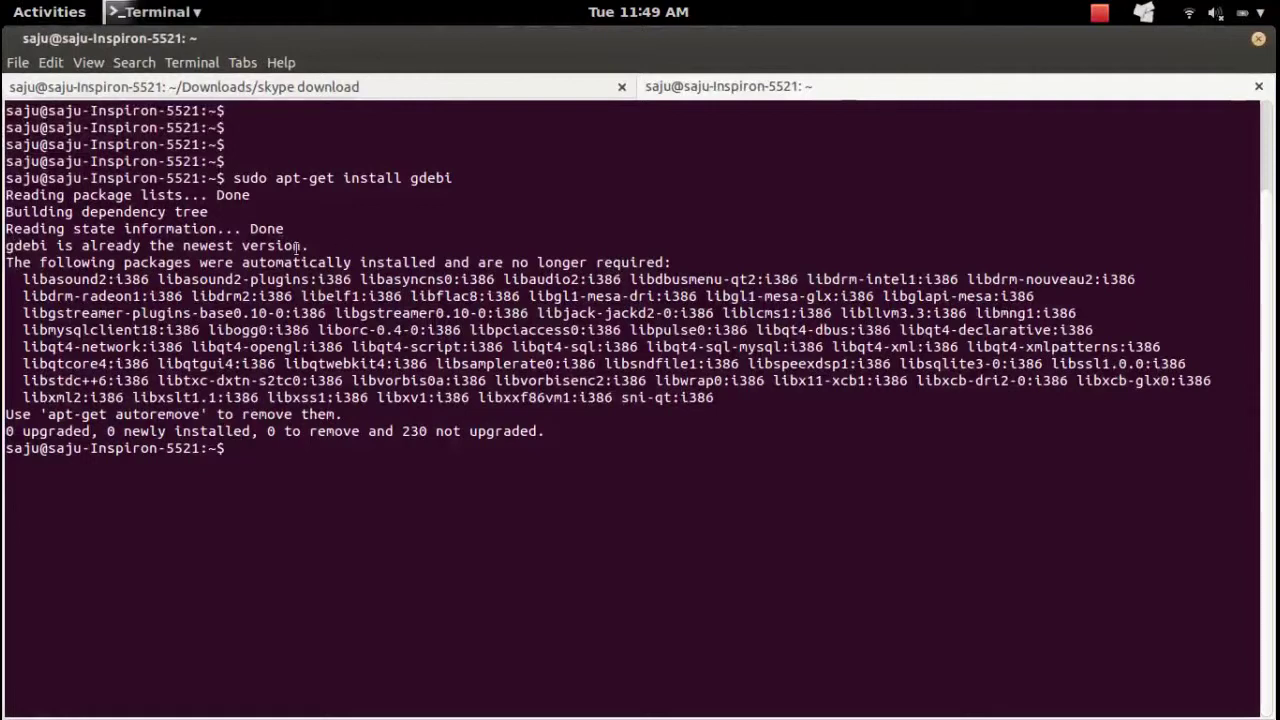
- Check the apt-get output for gdebi's installation status and add four blank prompt lines
drag(302, 245, 5, 246)
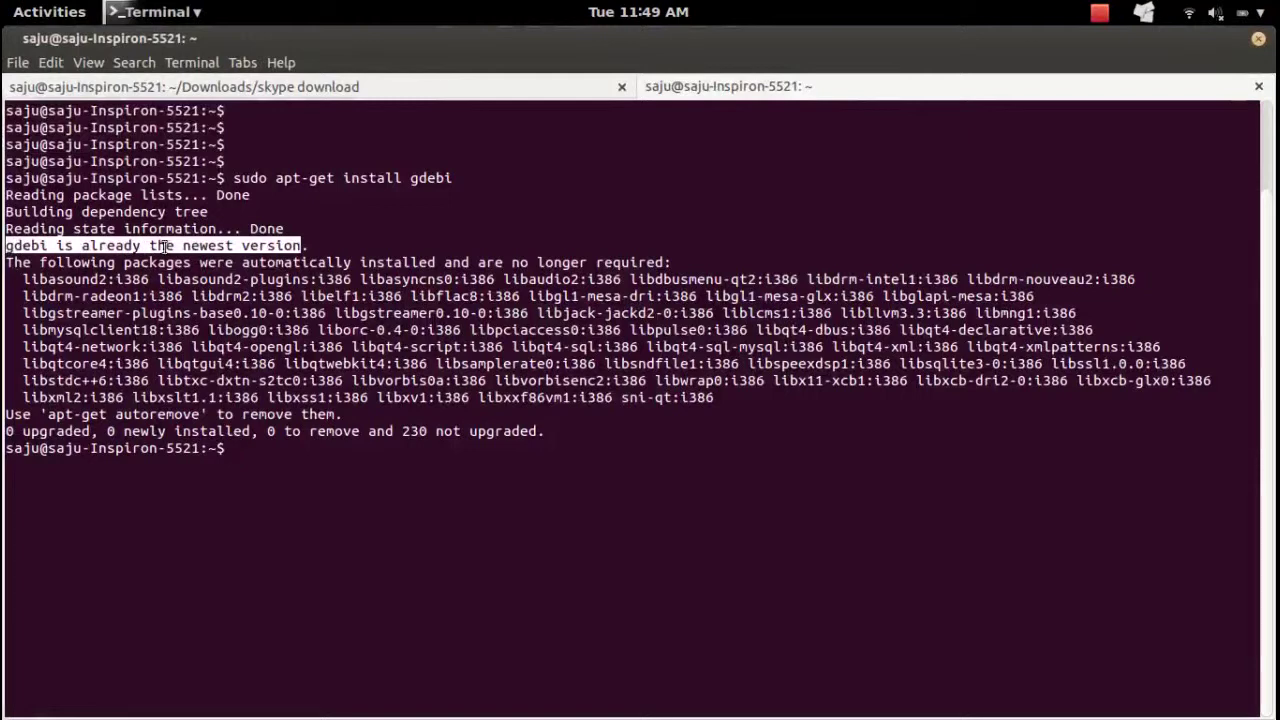
click(313, 245)
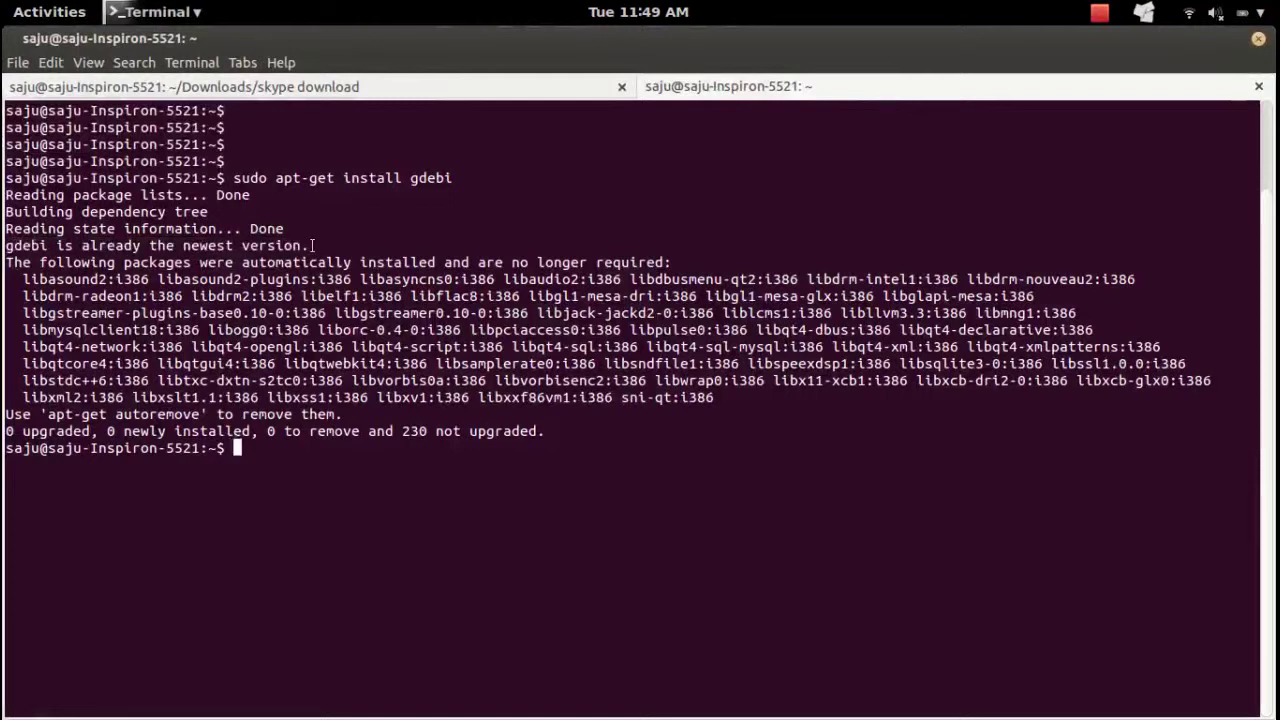
key(Return)
key(Return)
key(Return)
key(Return)
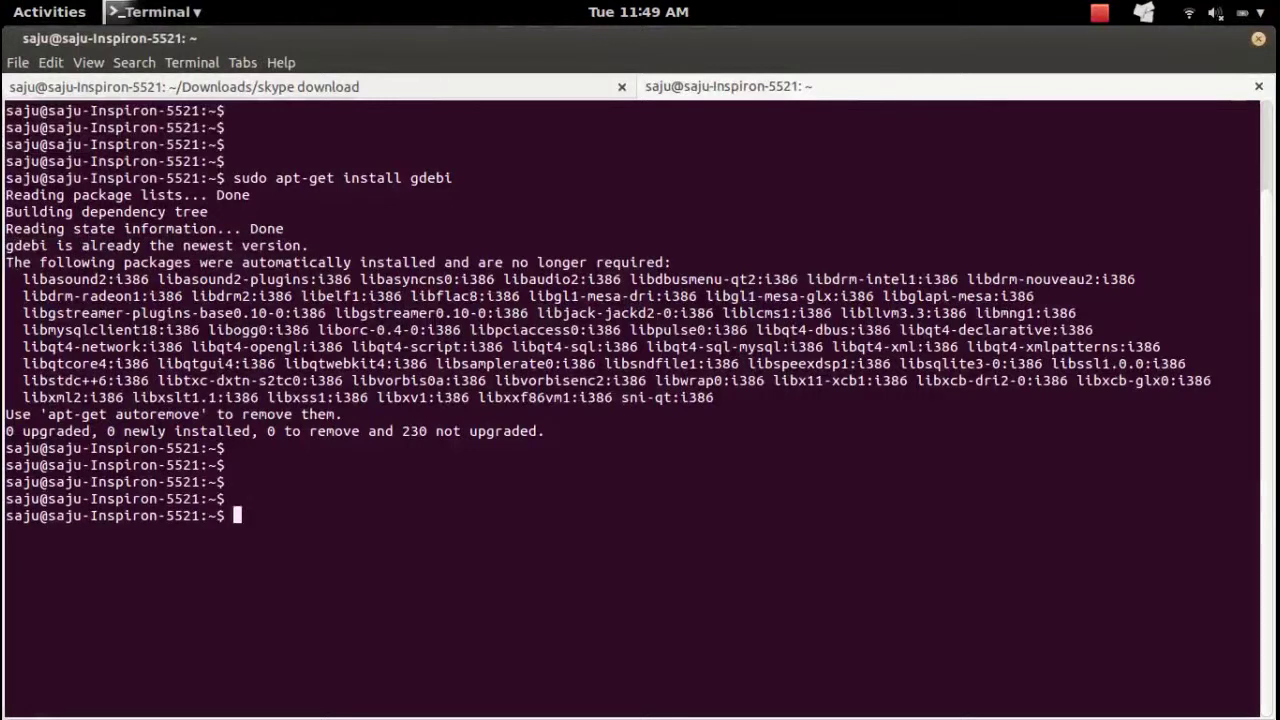
- Switch back to Firefox, reload the Skype website in the other tab and open its computer download page
key(super)
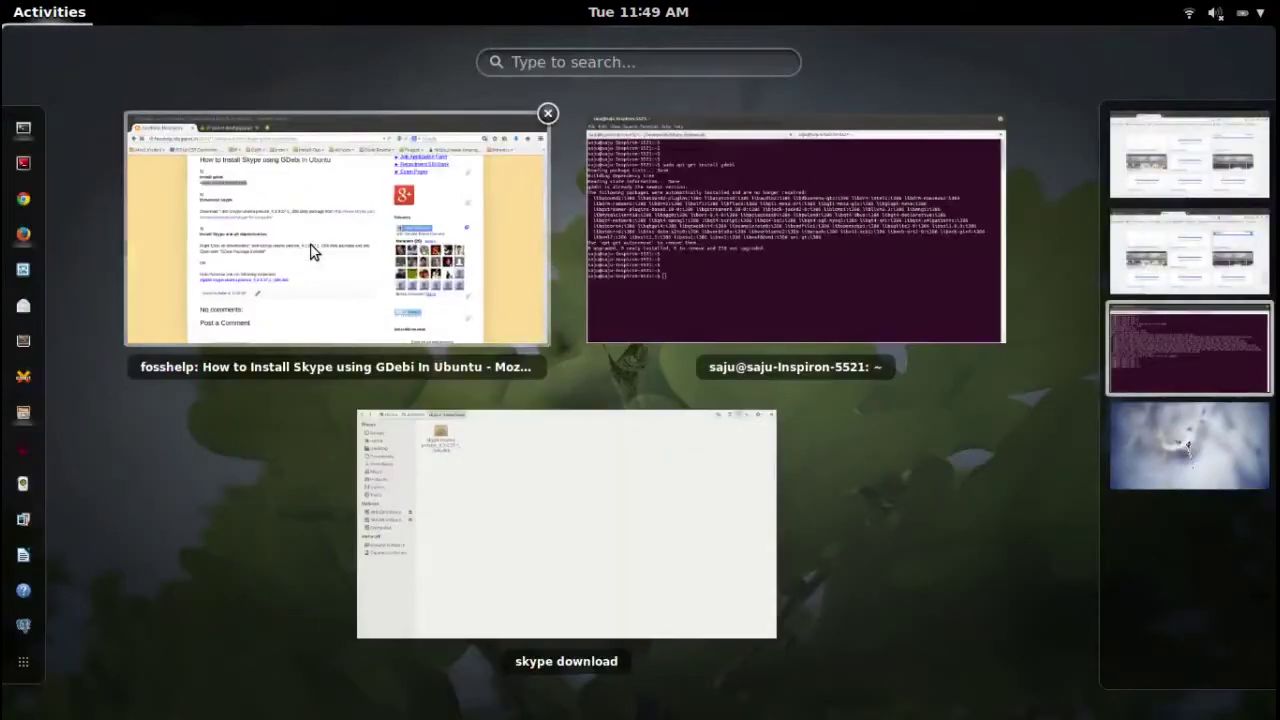
click(313, 251)
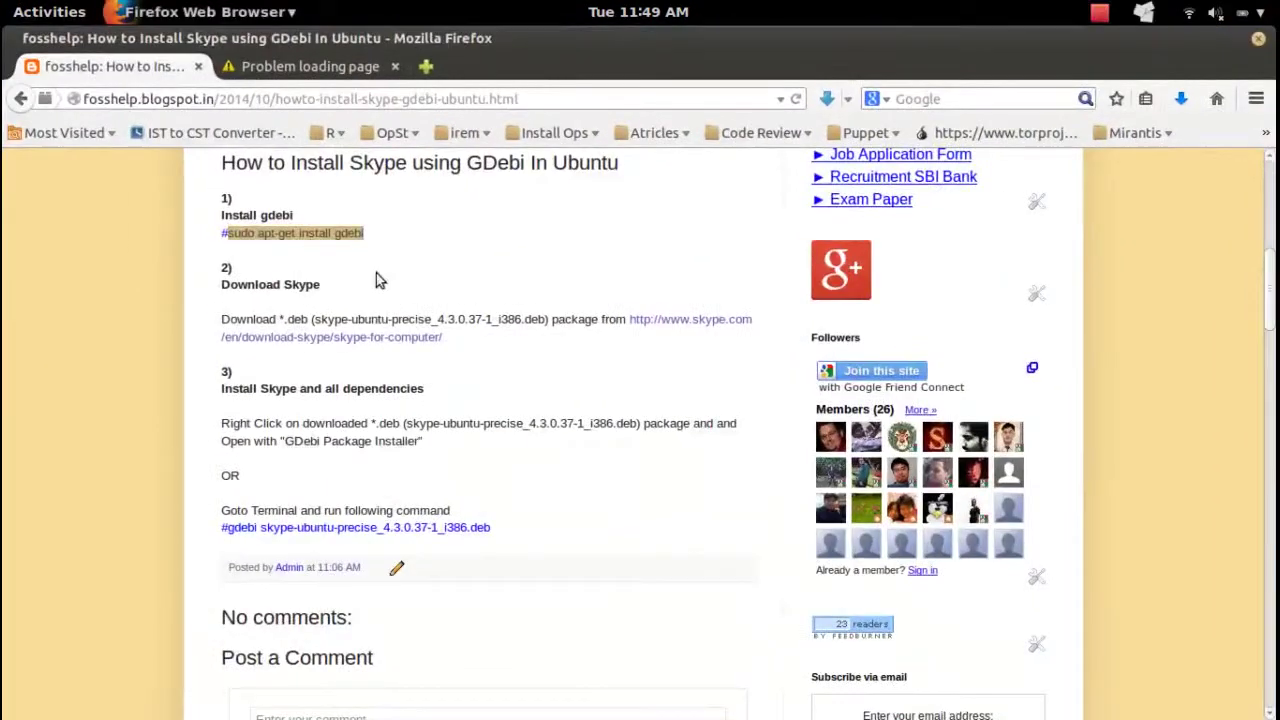
click(376, 273)
drag(328, 286, 218, 286)
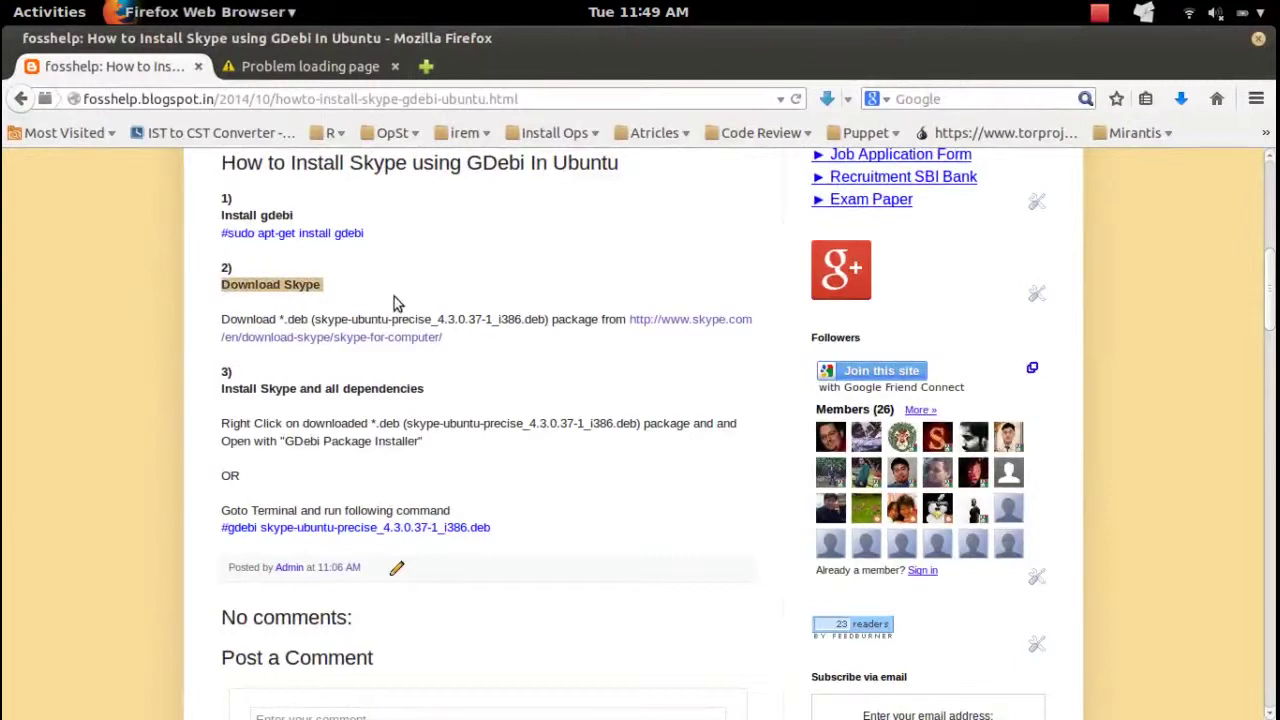
click(347, 66)
key(F5)
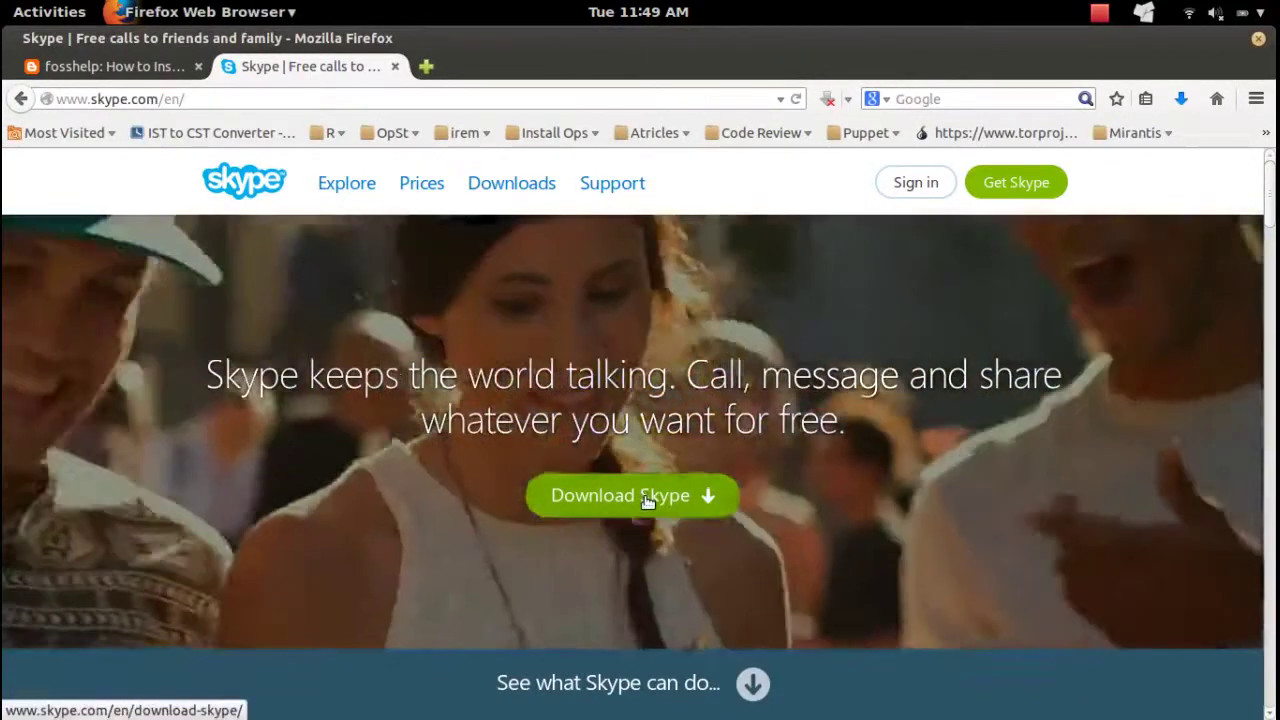
click(648, 498)
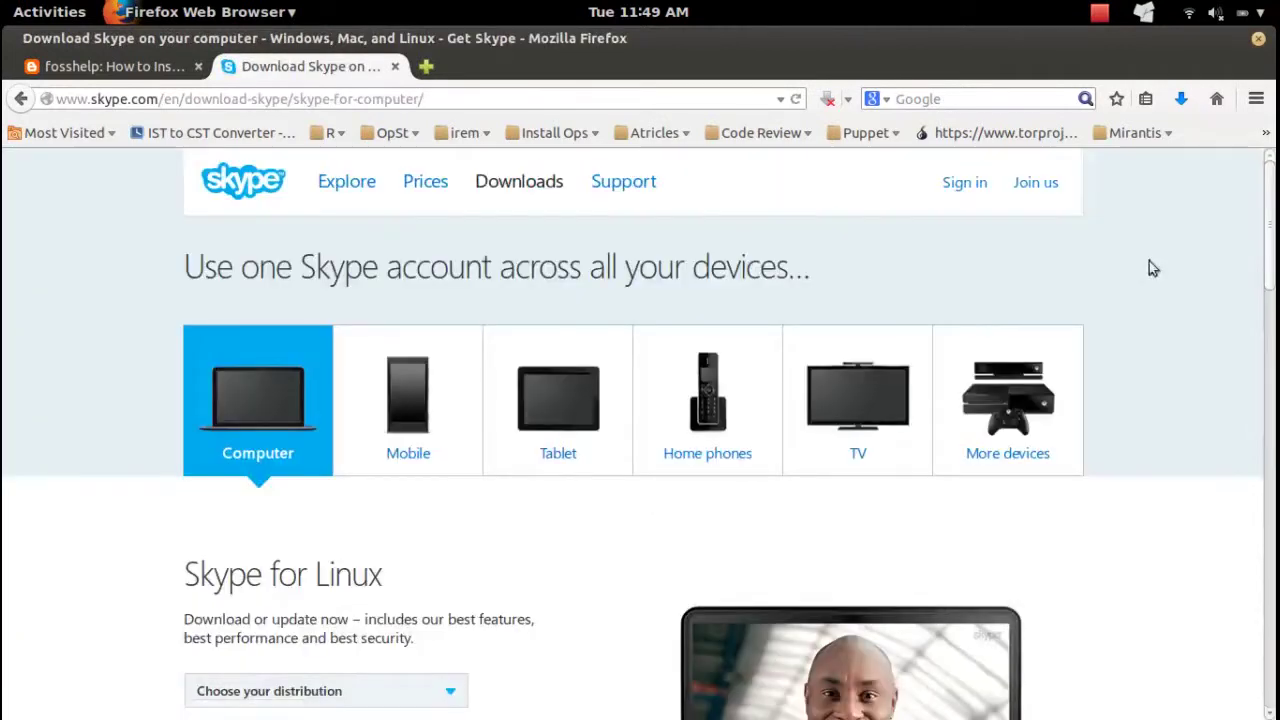
- Request the Skype for Linux package for Ubuntu 12.04 (multiarch) and cancel saving the file
drag(1270, 207, 1270, 298)
drag(183, 208, 397, 232)
click(491, 338)
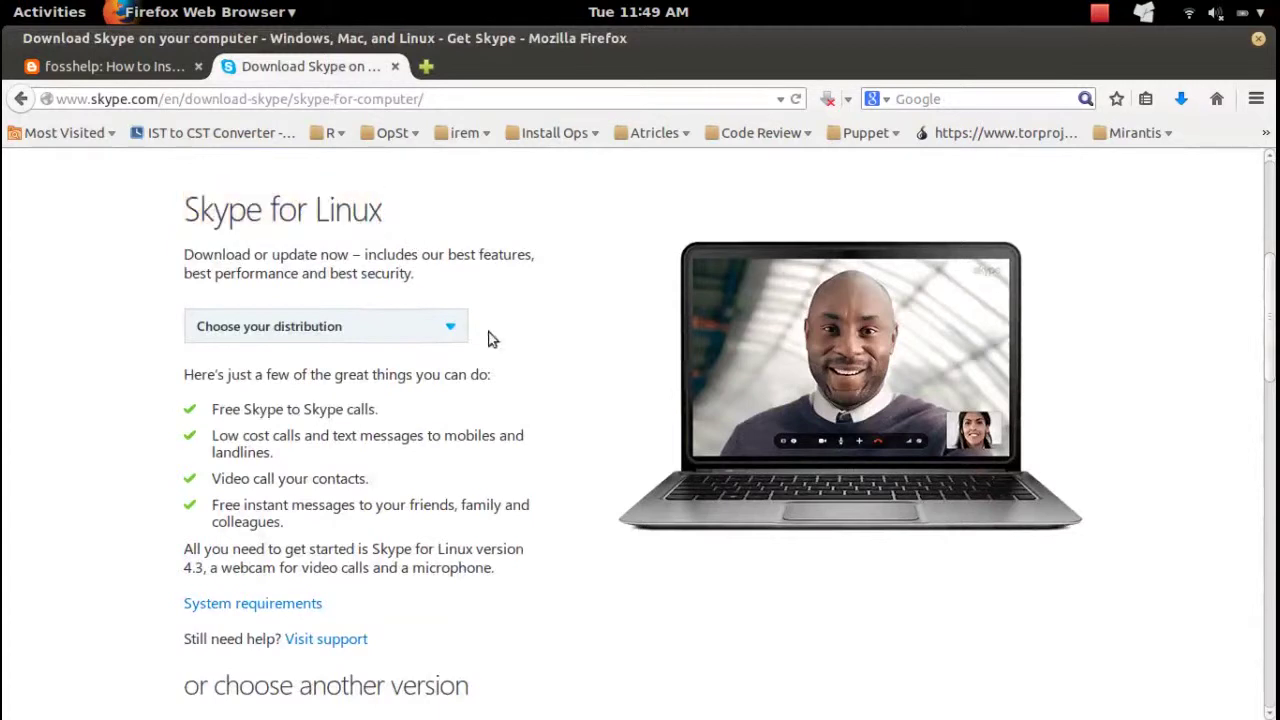
click(452, 320)
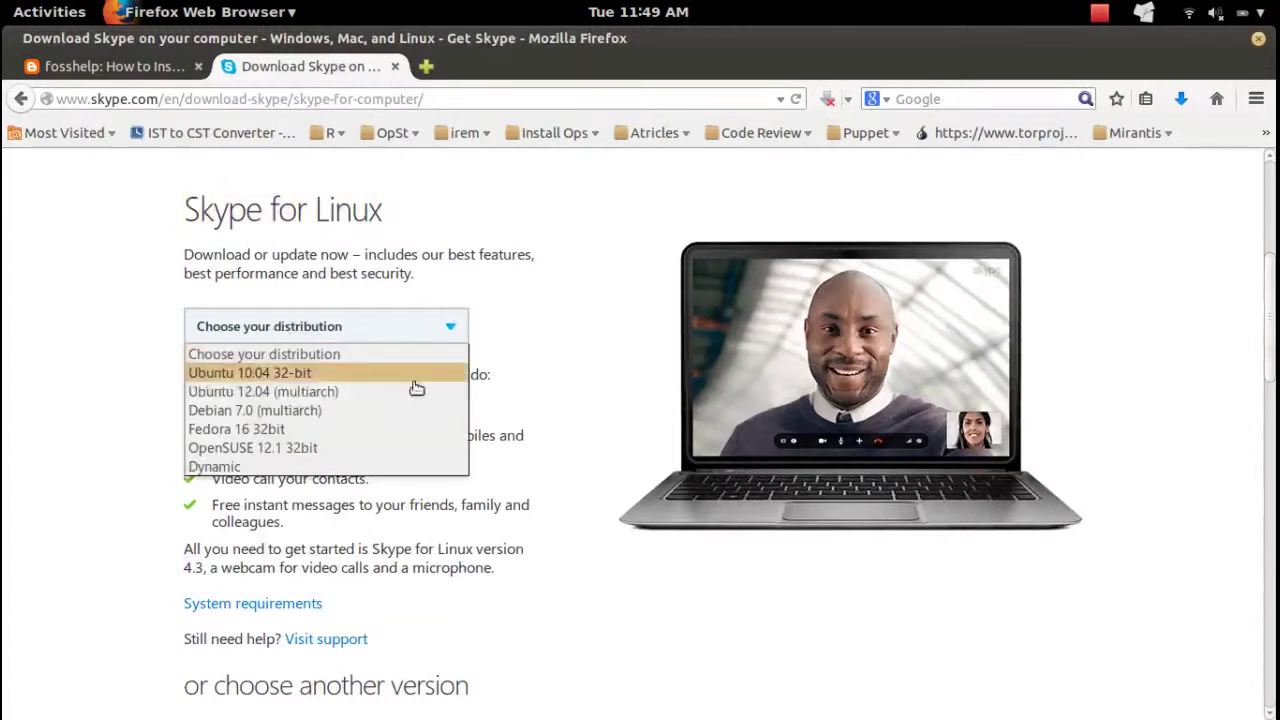
click(338, 393)
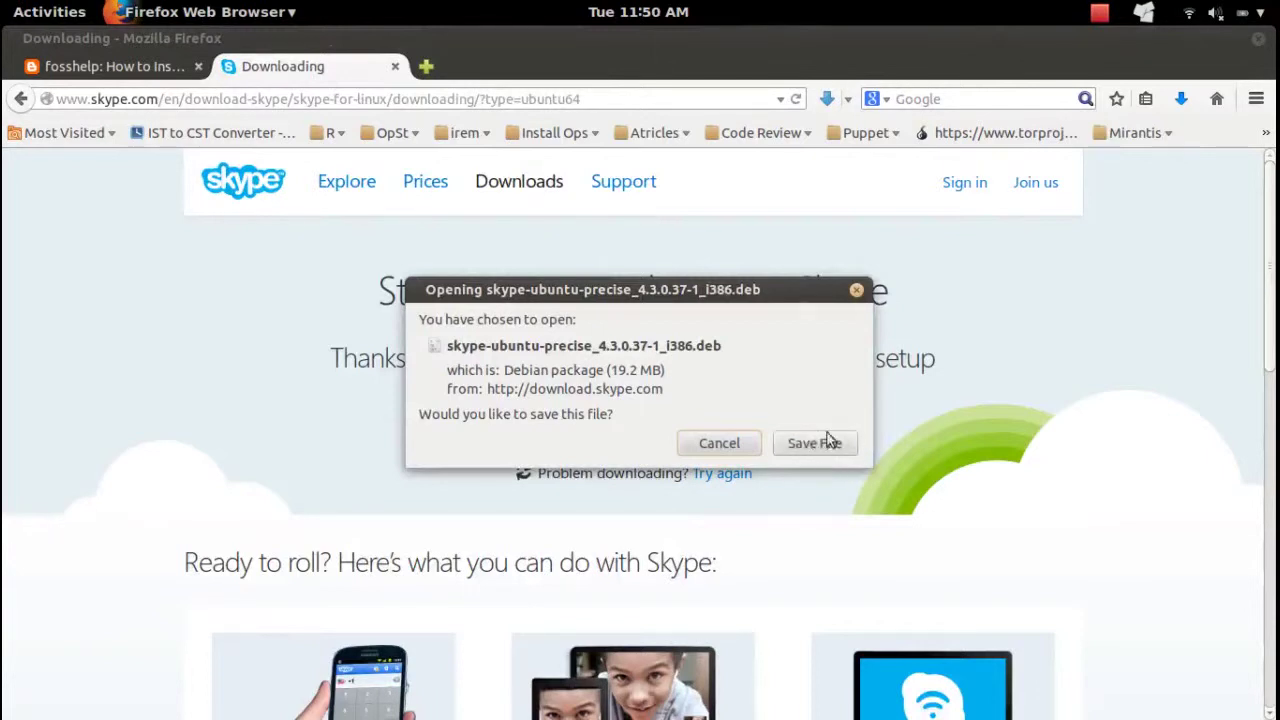
click(707, 452)
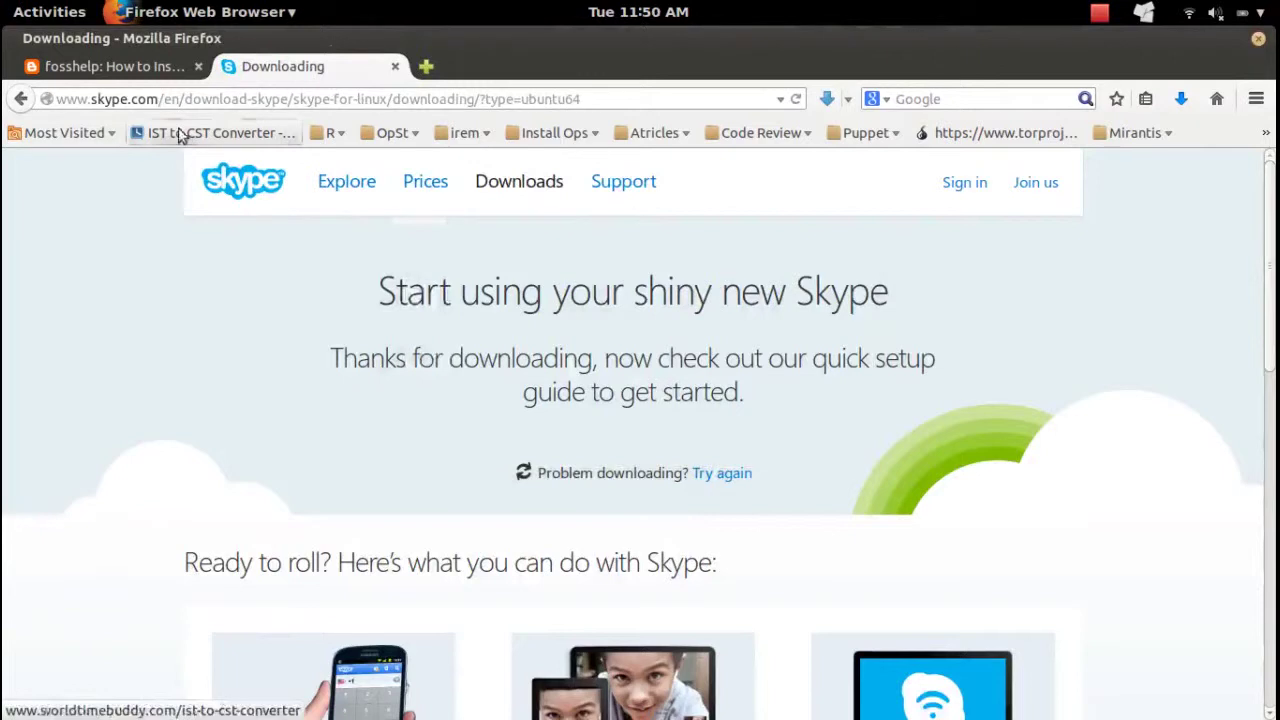
- Review the blog post's third section on installing Skype and all dependencies with GDebi Package Installer
click(154, 76)
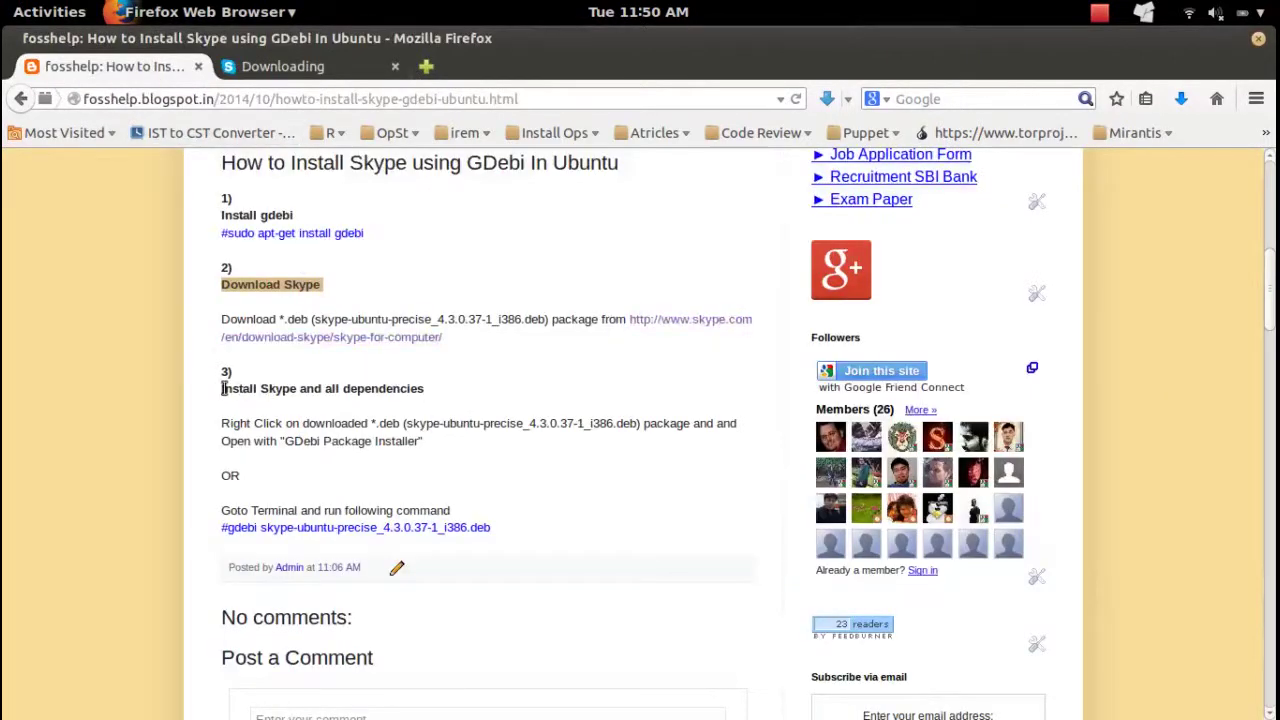
drag(222, 388, 433, 408)
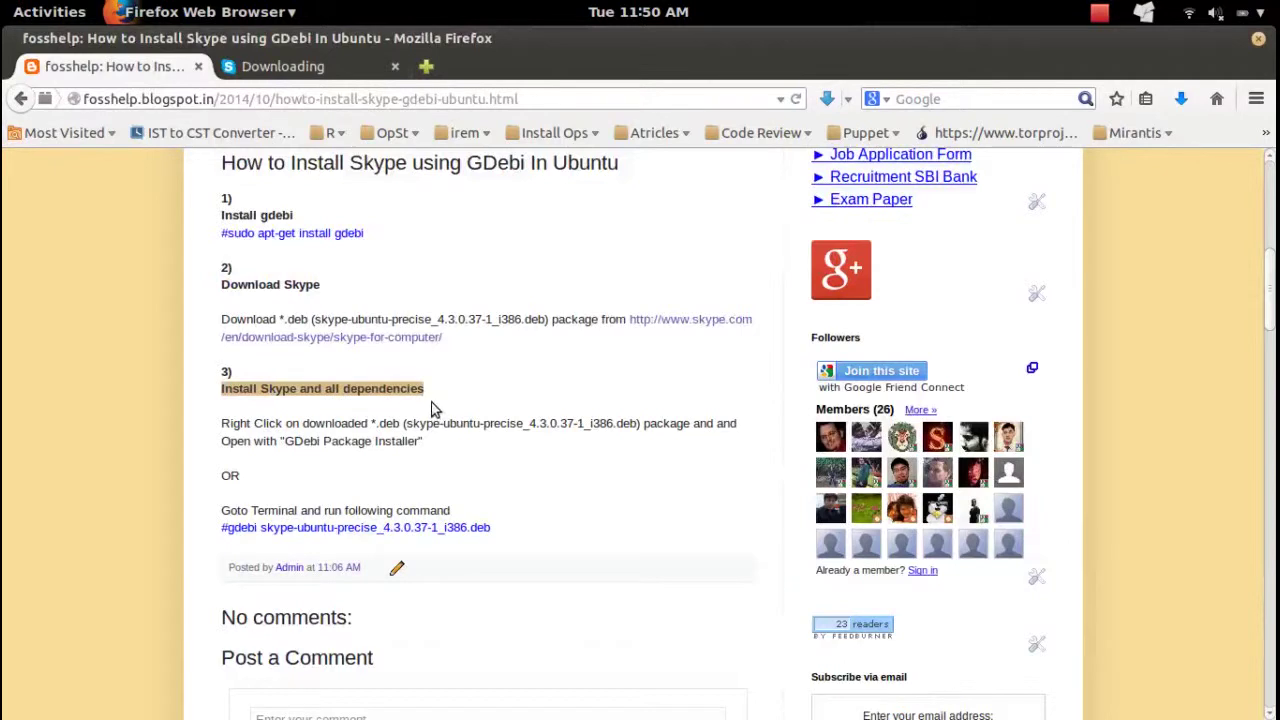
click(432, 408)
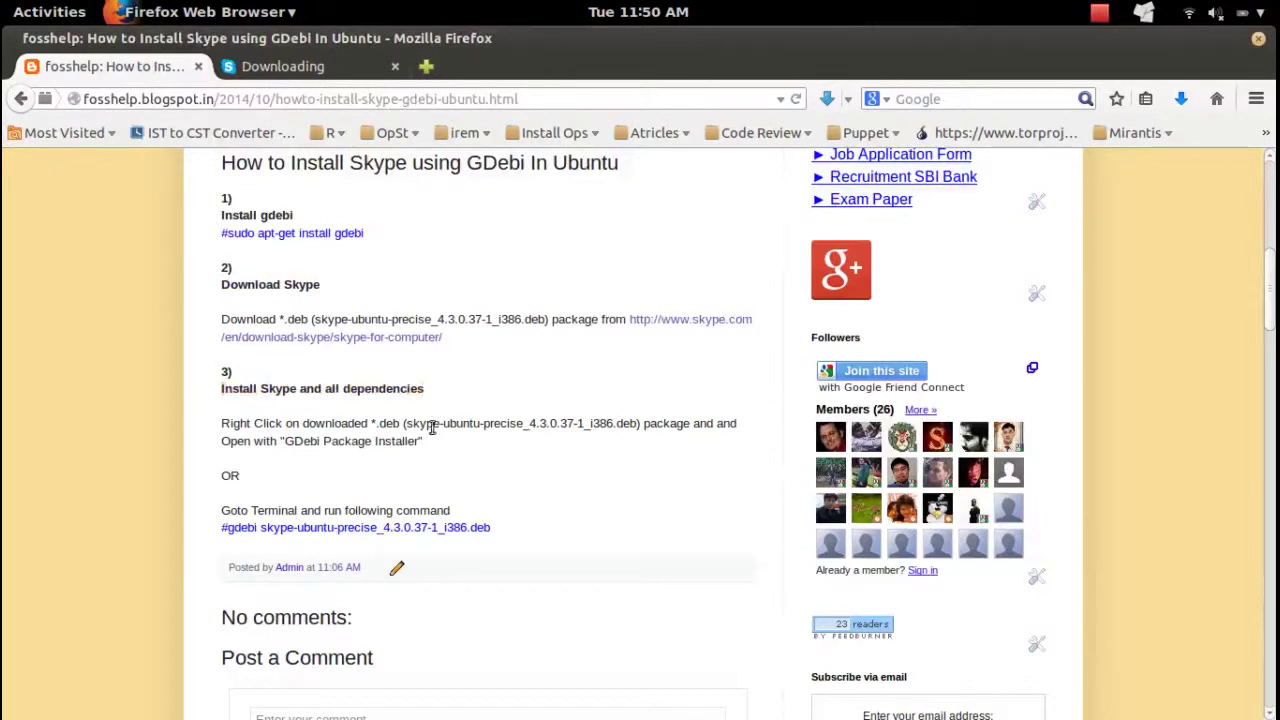
drag(224, 422, 662, 440)
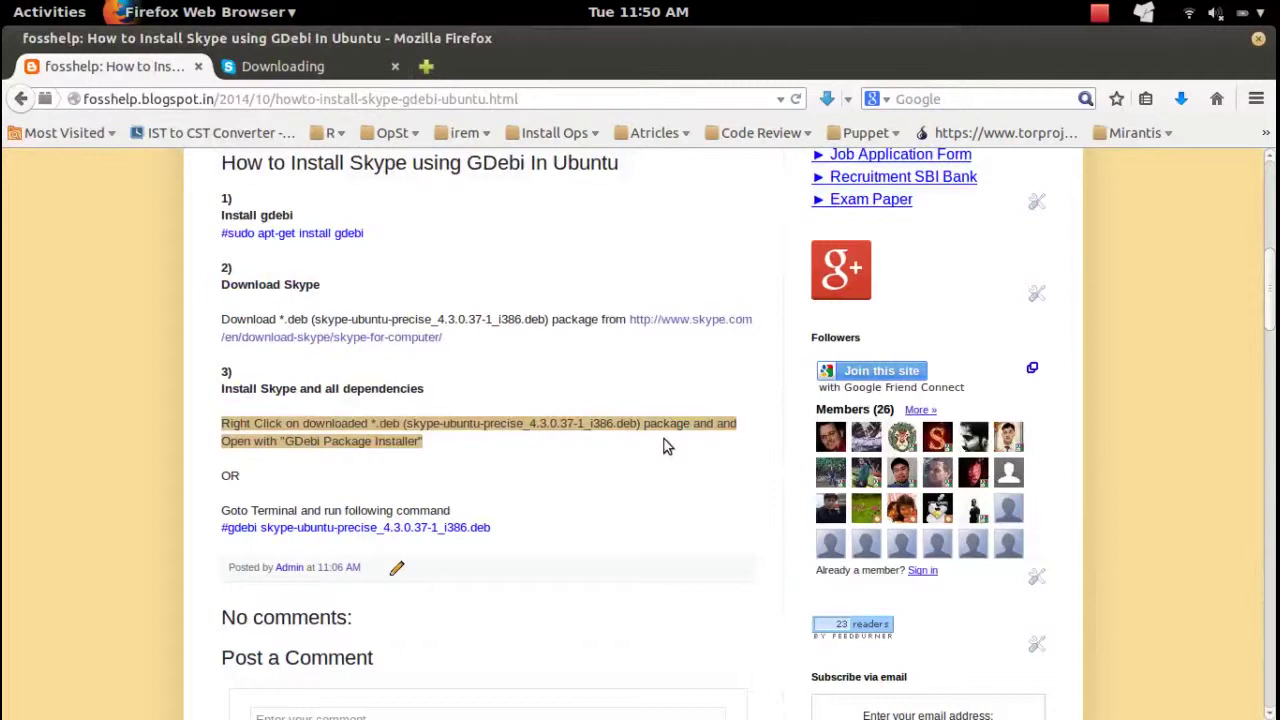
click(514, 466)
- Switch to the skype download folder, open skype-ubuntu-precise_4.3.0.37-1_i386.deb with GDebi Package Installer and dismiss the version notice
key(super)
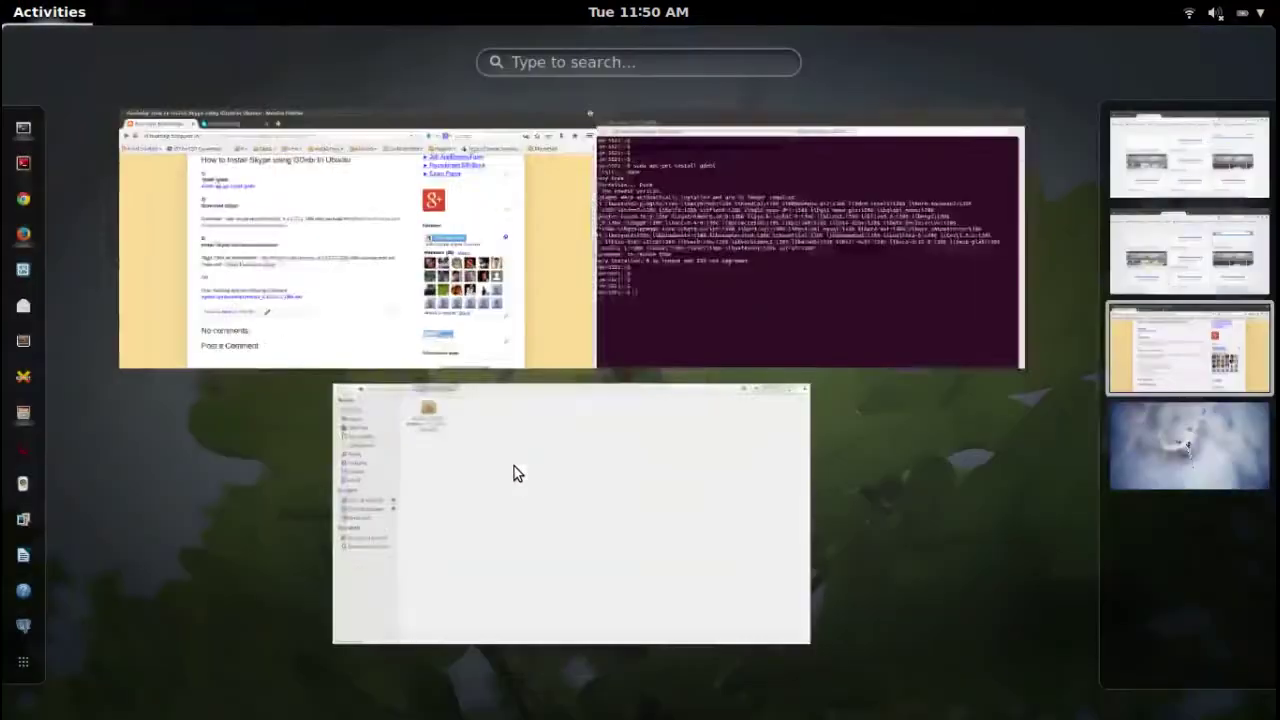
click(608, 471)
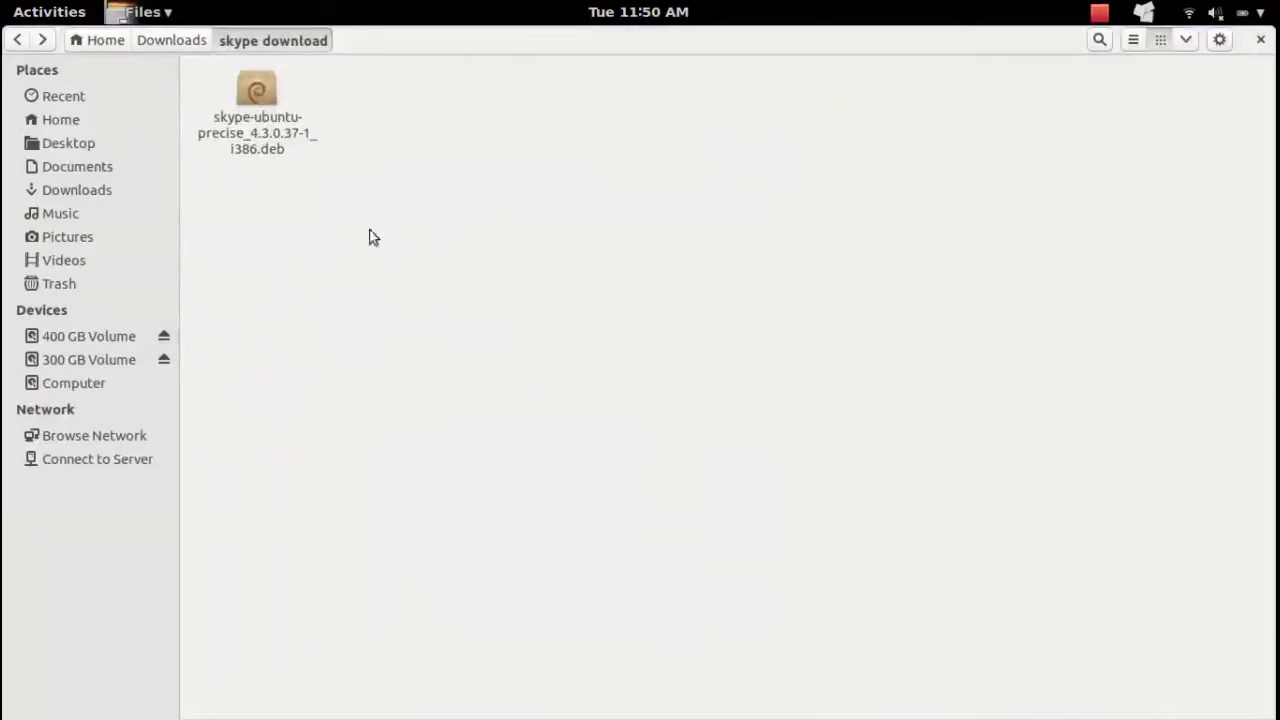
right_click(258, 95)
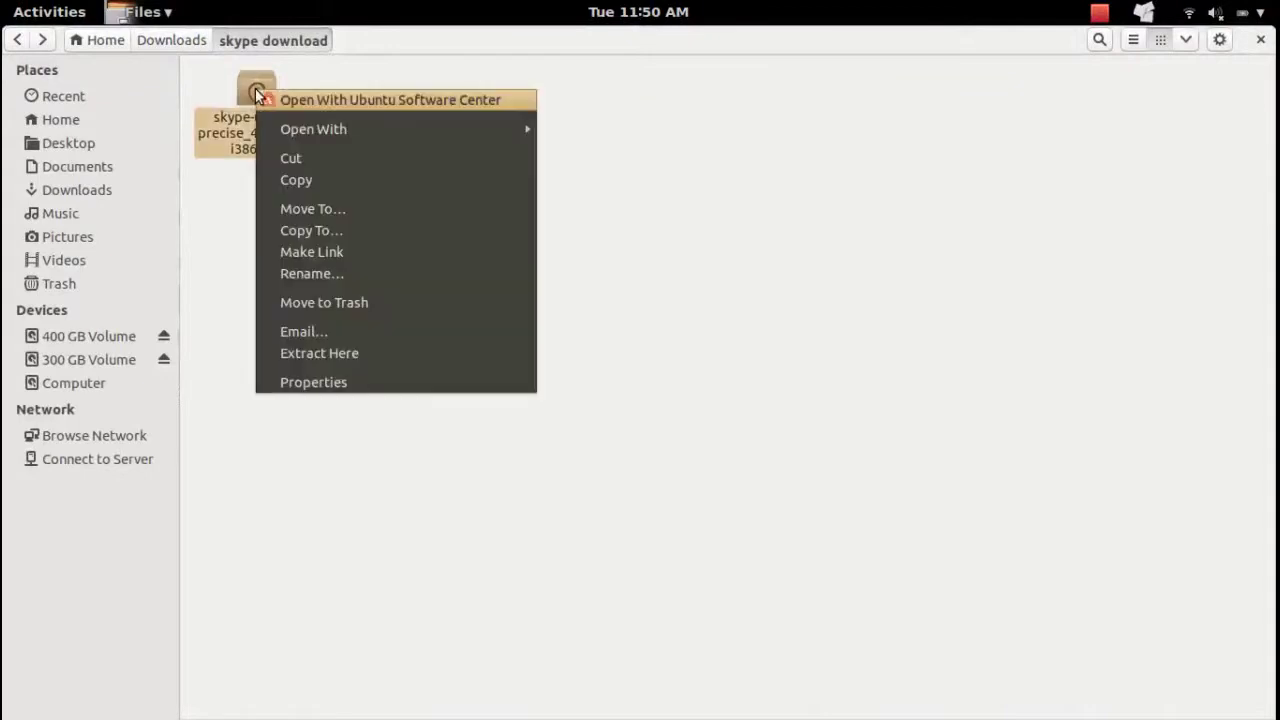
click(588, 330)
right_click(272, 126)
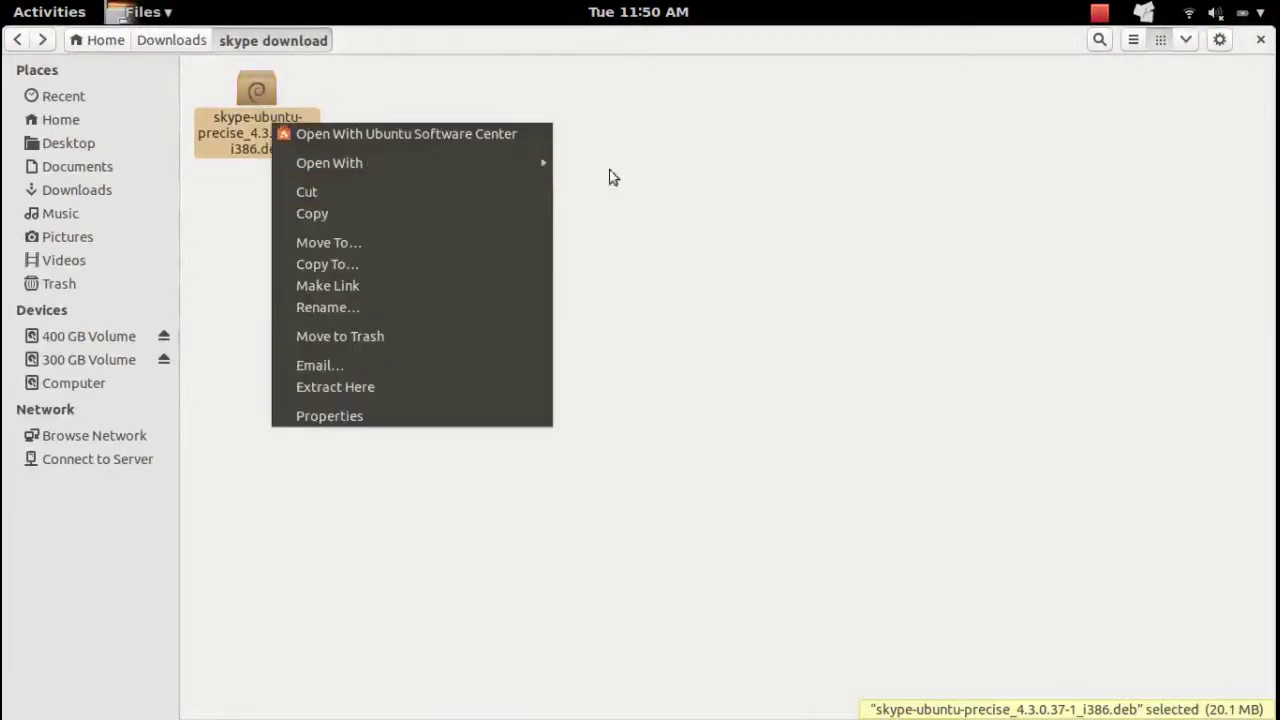
mouse_move(533, 167)
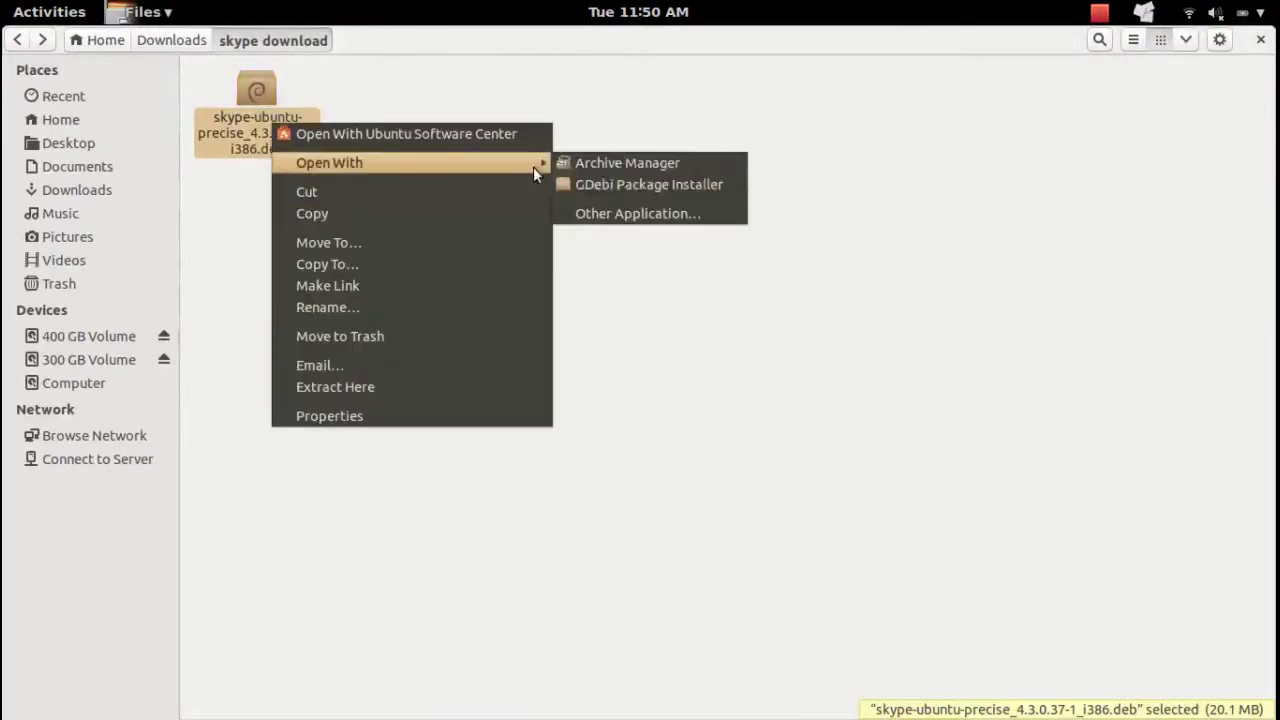
click(605, 185)
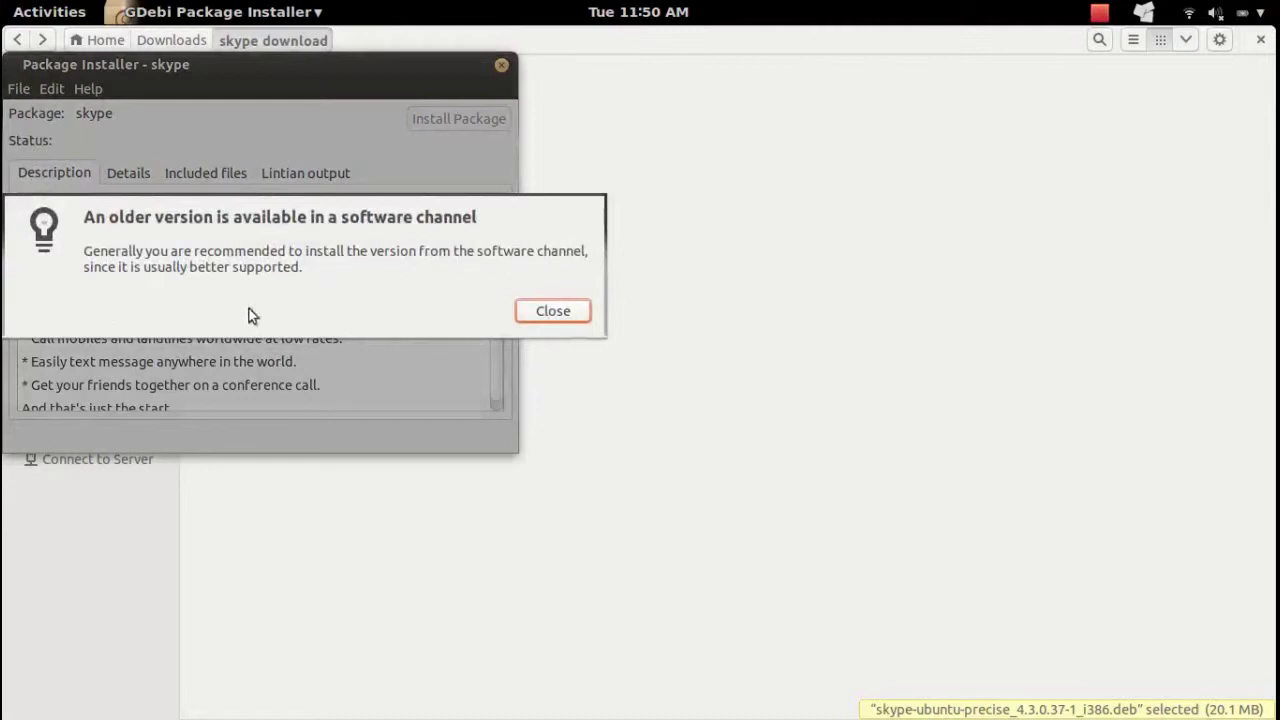
click(553, 311)
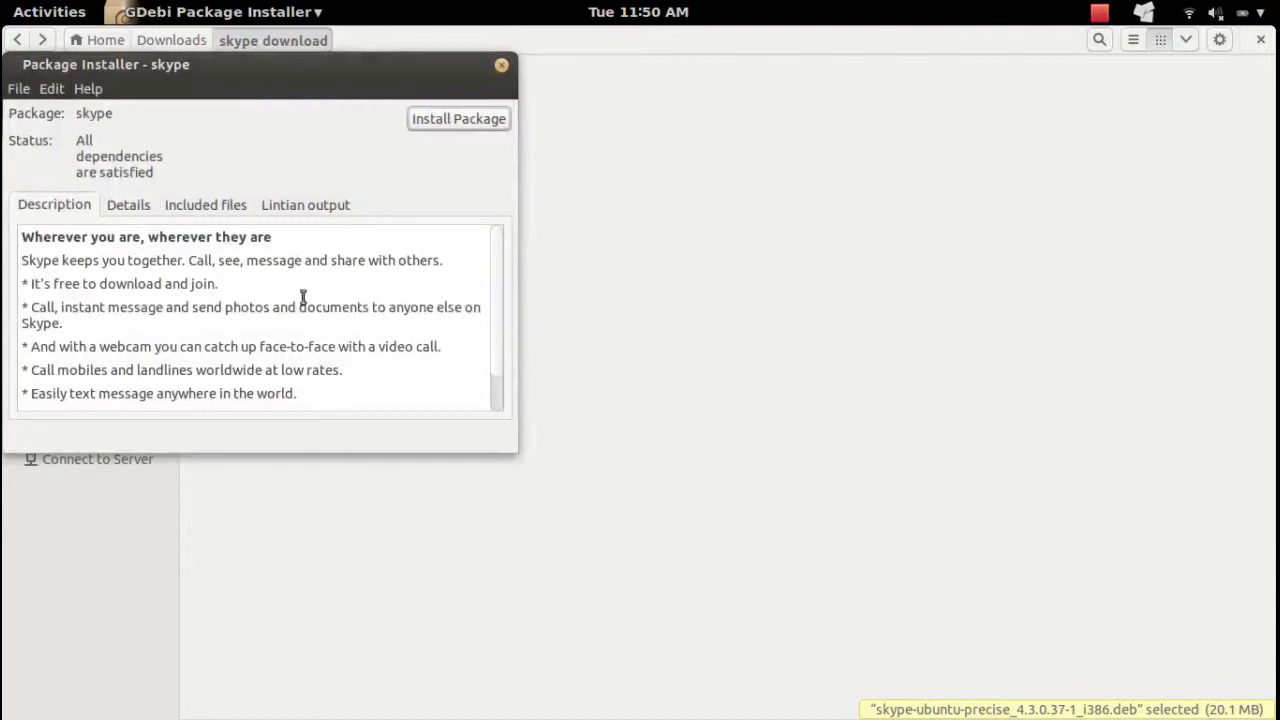
- Enlarge the package window and review the Skype package's details, included files, Lintian output and description
drag(518, 456, 886, 618)
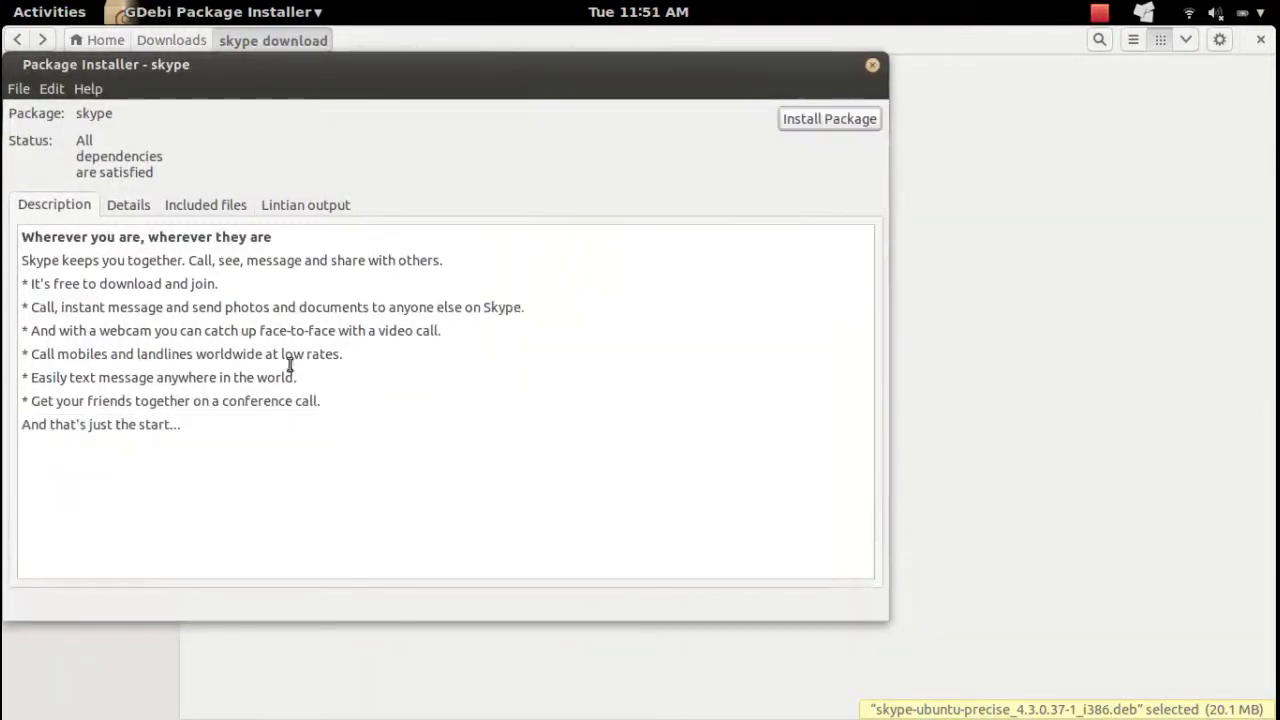
click(137, 210)
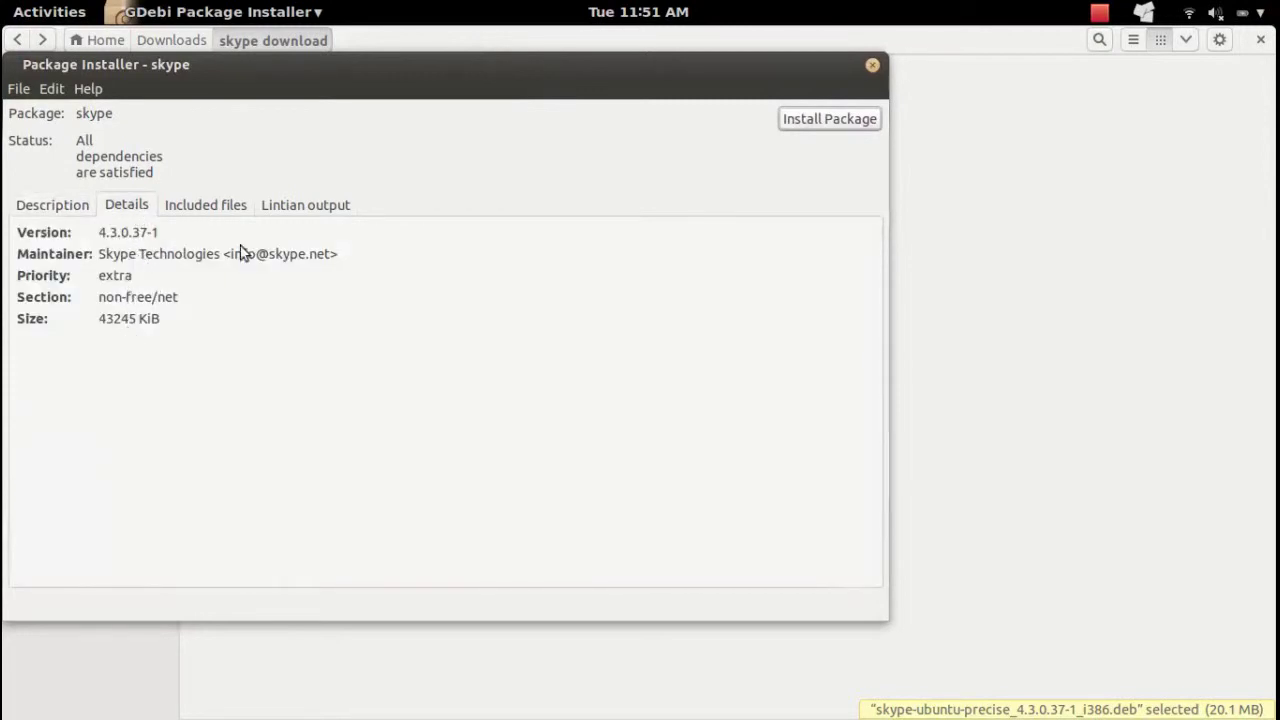
click(220, 213)
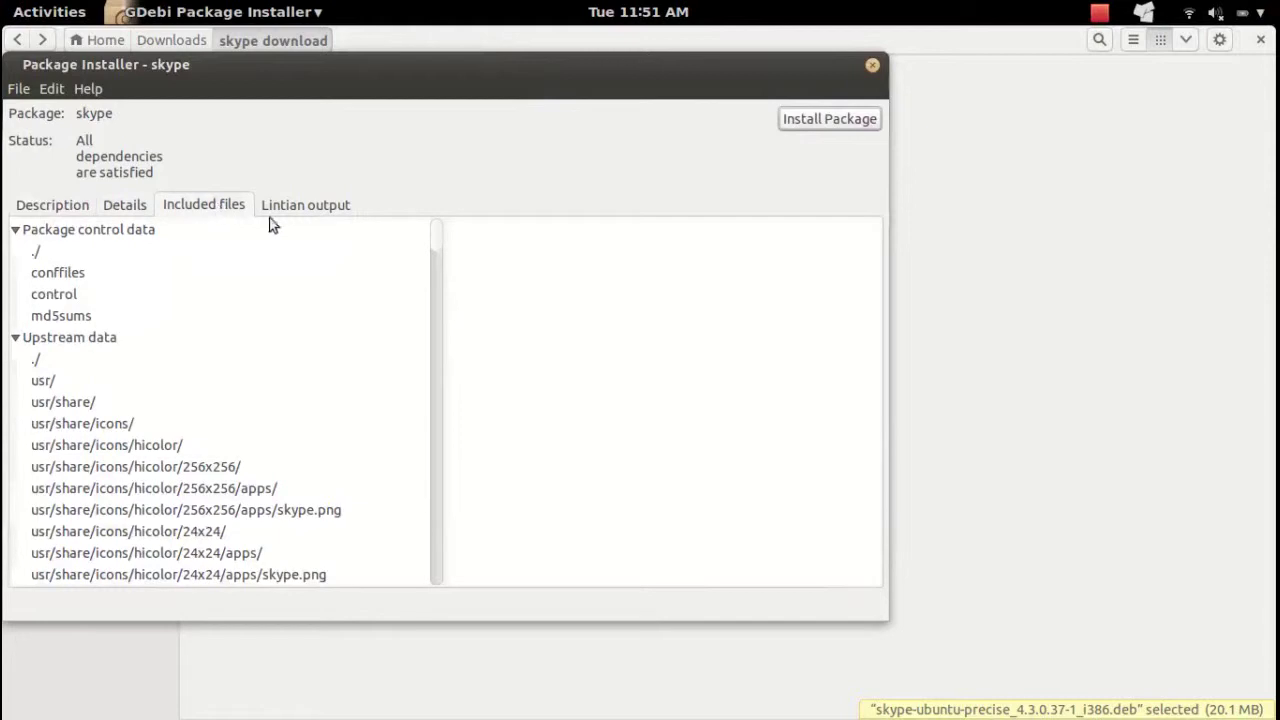
drag(437, 235, 434, 138)
click(331, 206)
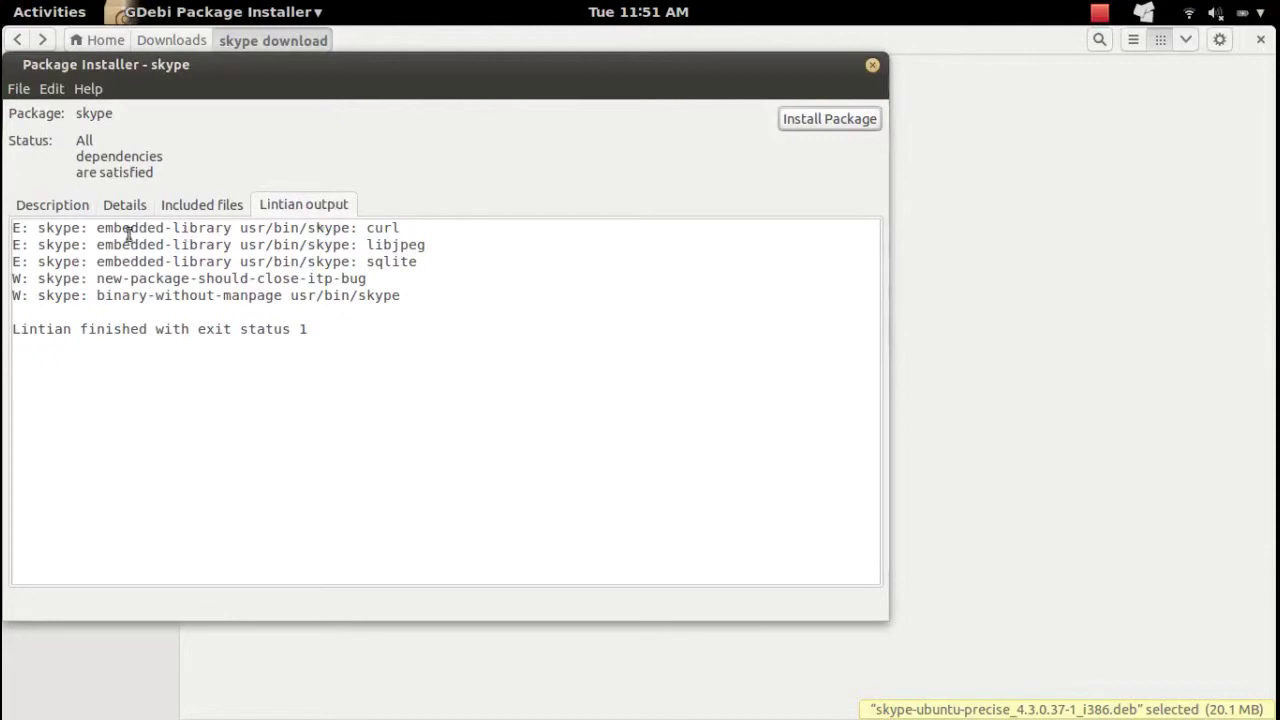
click(60, 207)
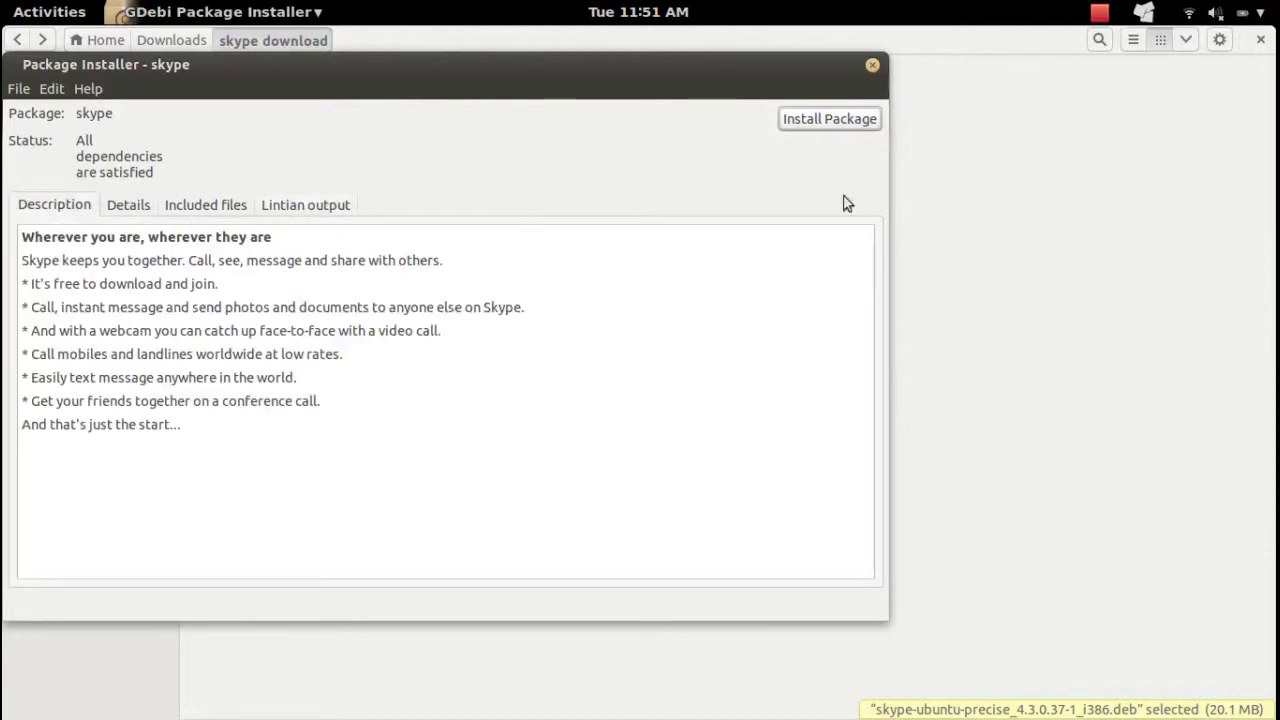
- Install the Skype package, setting the installation dialog to close automatically after changes are successfully applied
click(833, 118)
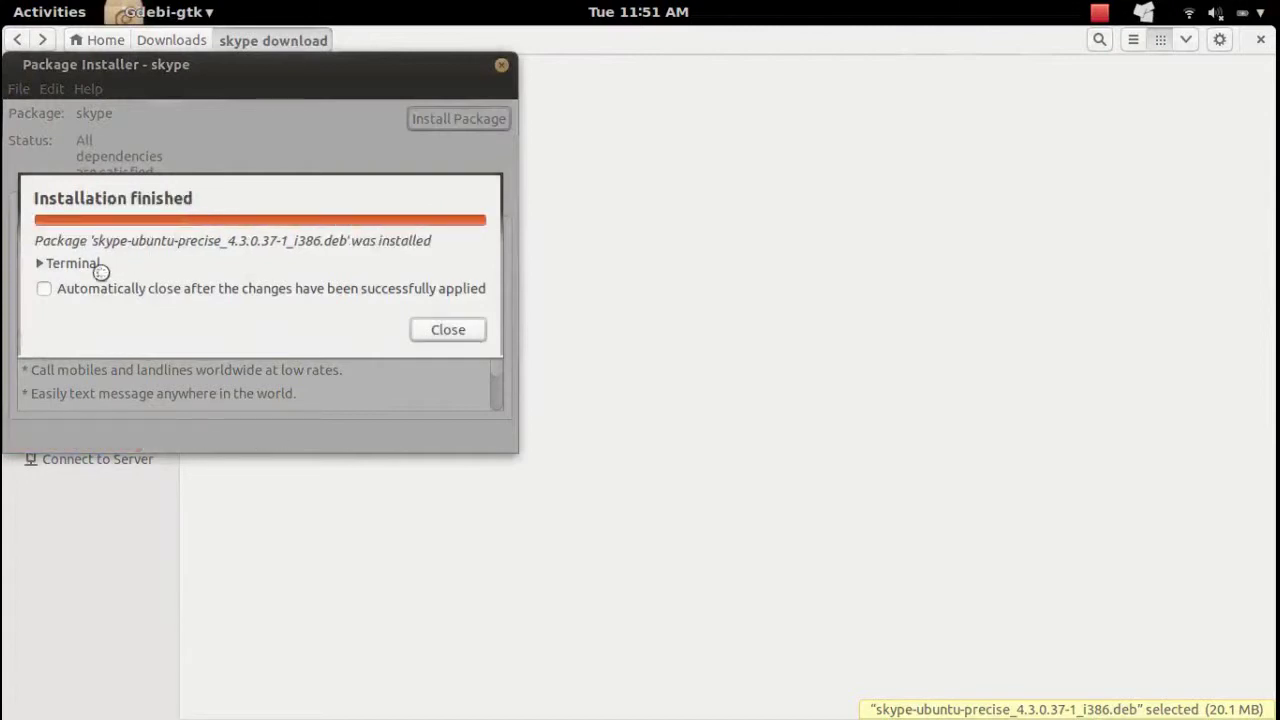
click(44, 288)
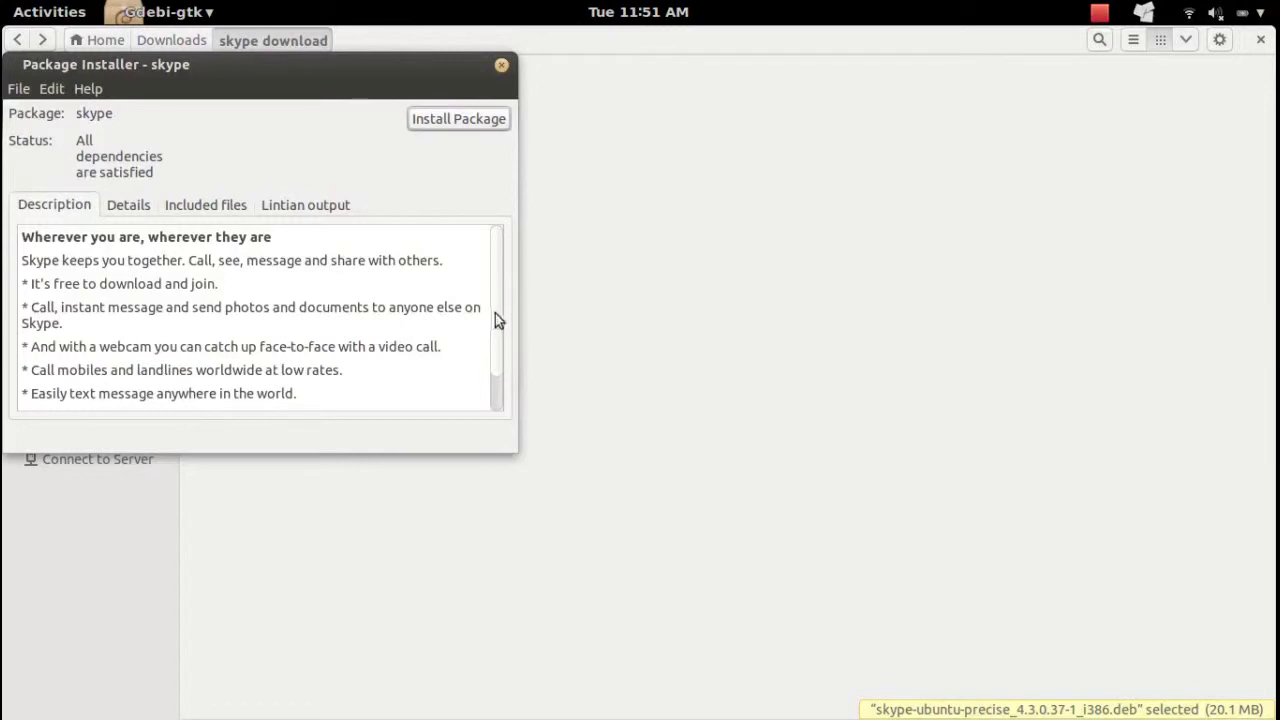
- Run the Skype package installation again and set its progress dialog to close automatically once the changes are applied
scroll(499, 380, down, 2)
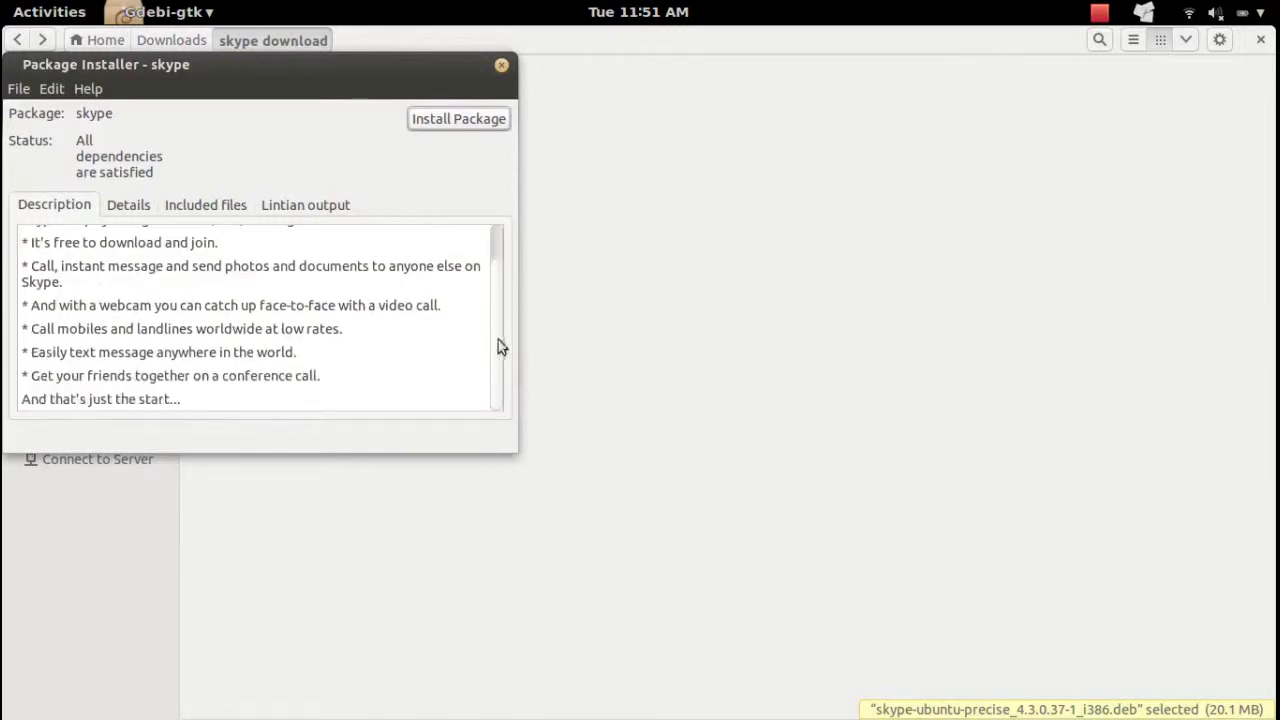
scroll(501, 346, up, 2)
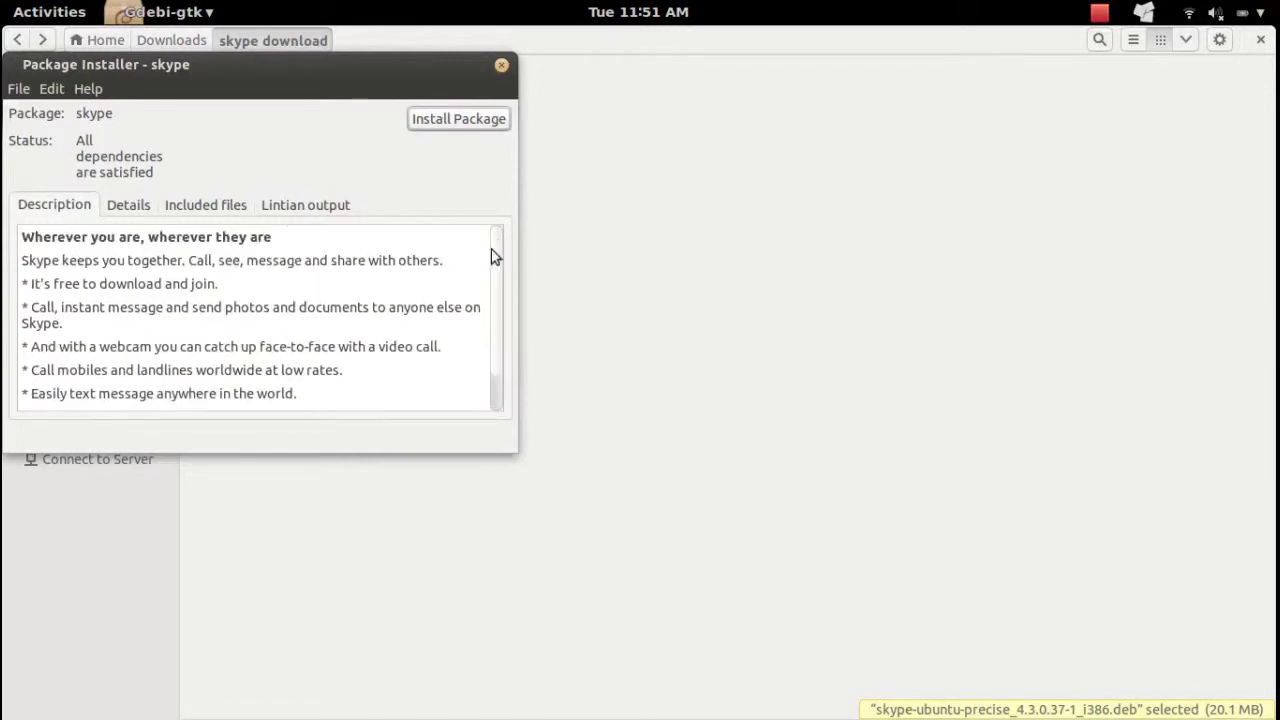
click(449, 120)
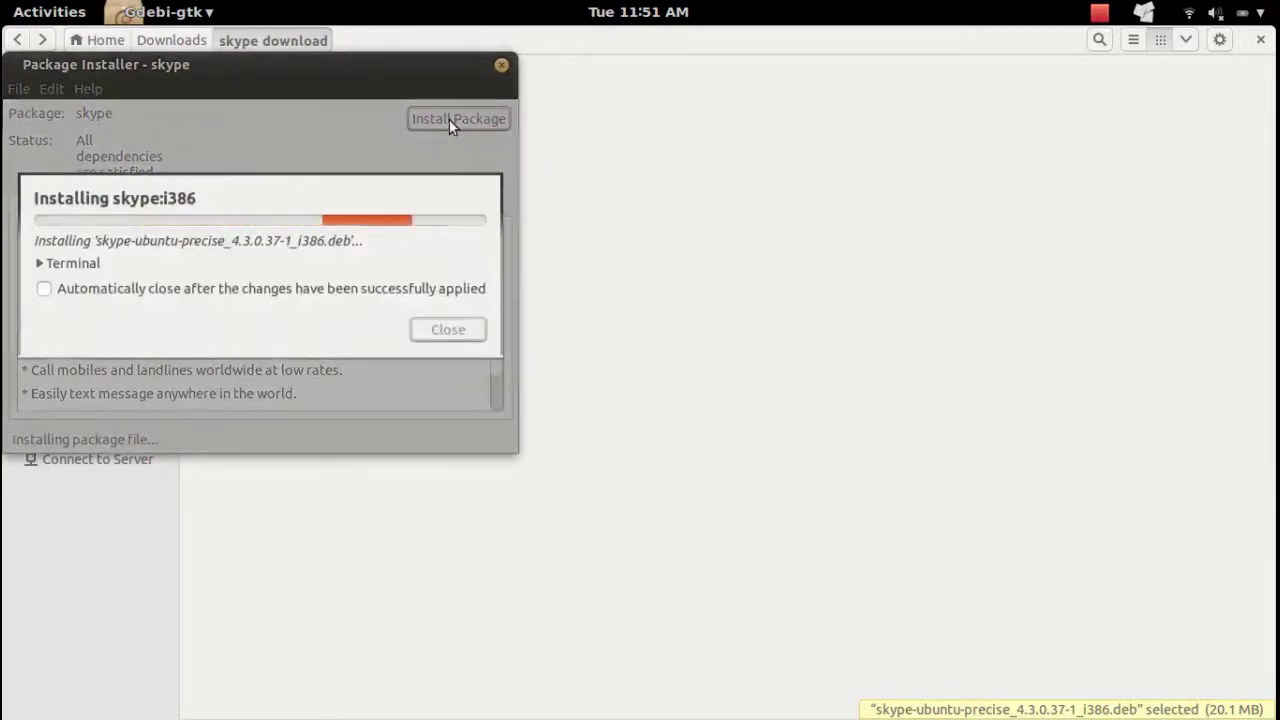
click(43, 289)
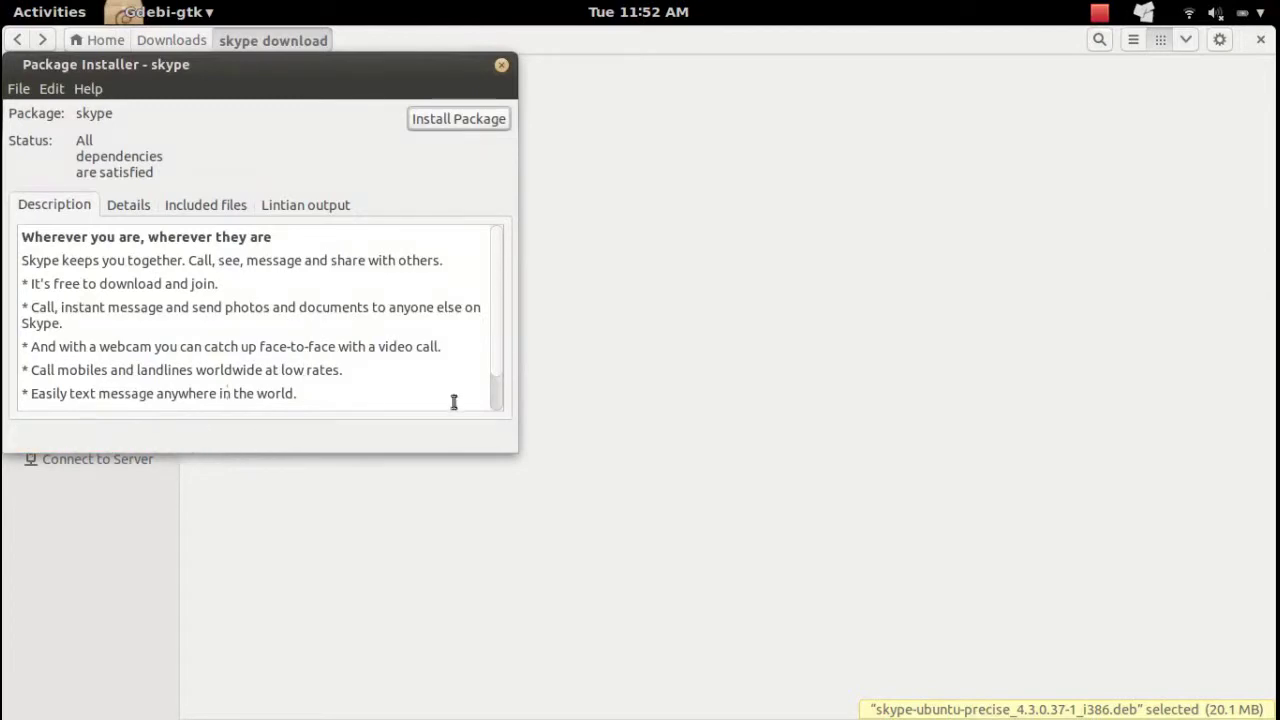
- Read the rest of the package description, close the package installer and deselect the .deb file in the skype download folder
drag(497, 305, 483, 456)
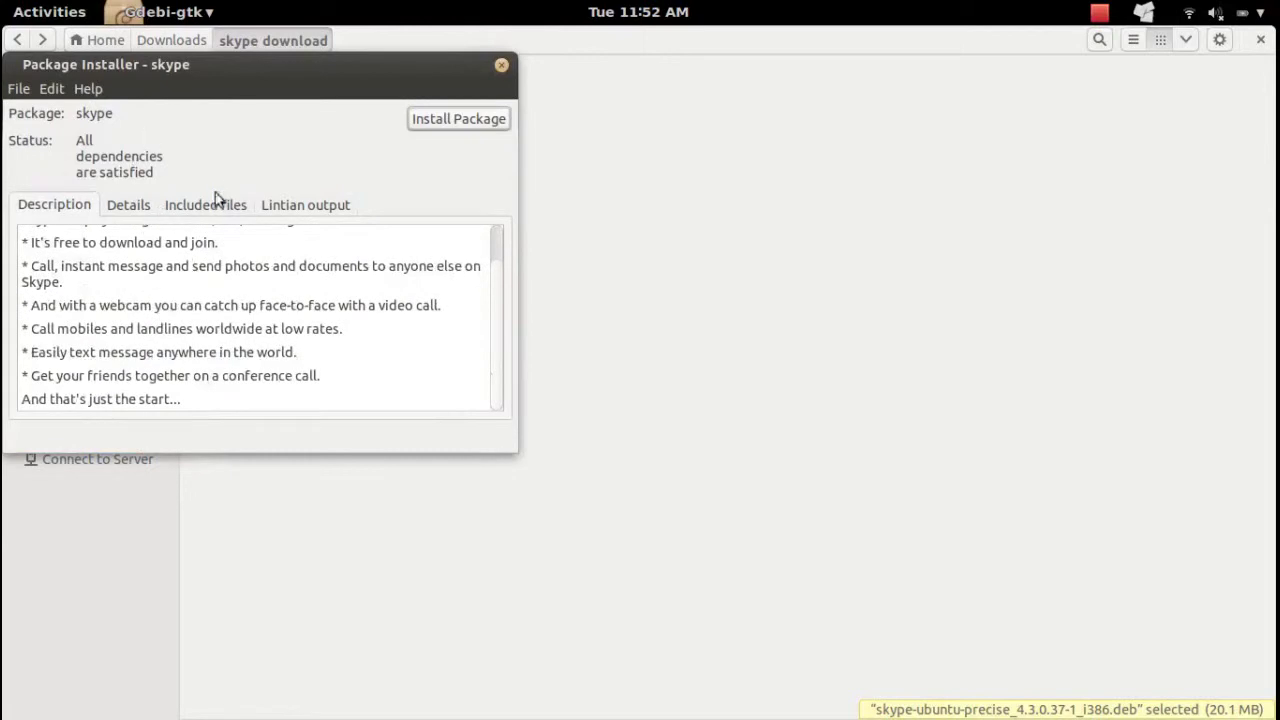
click(502, 67)
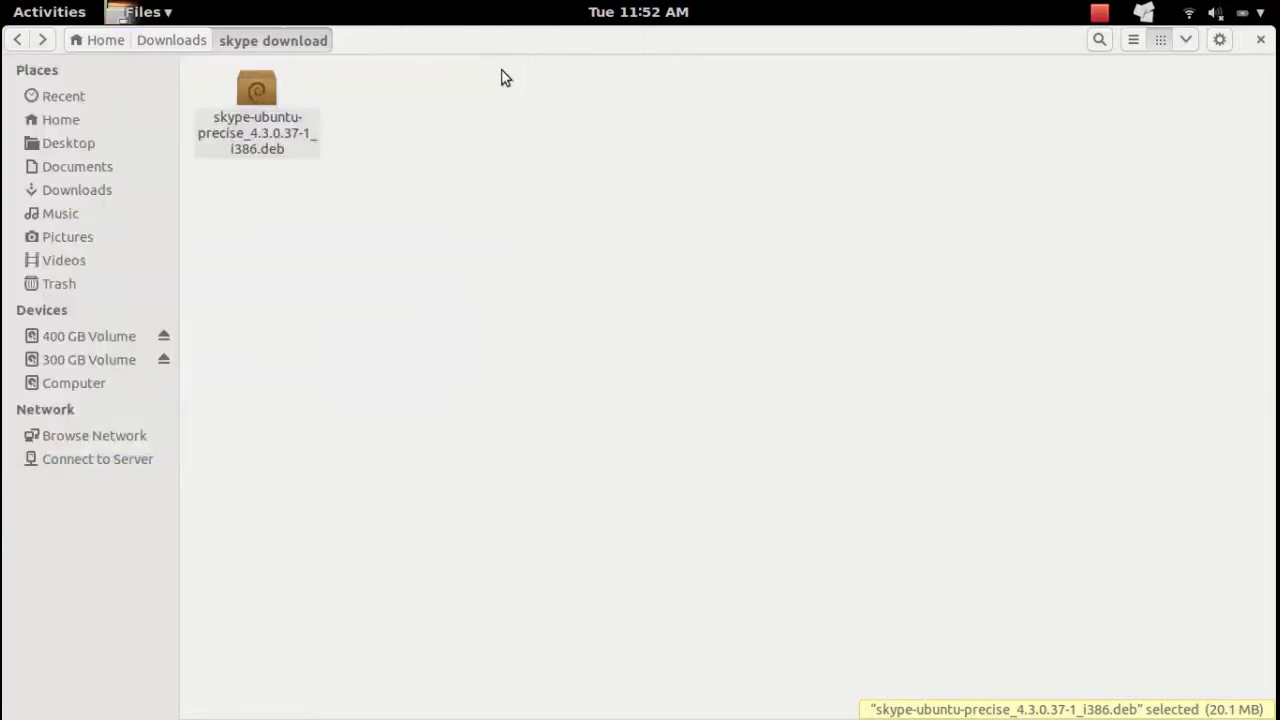
click(531, 246)
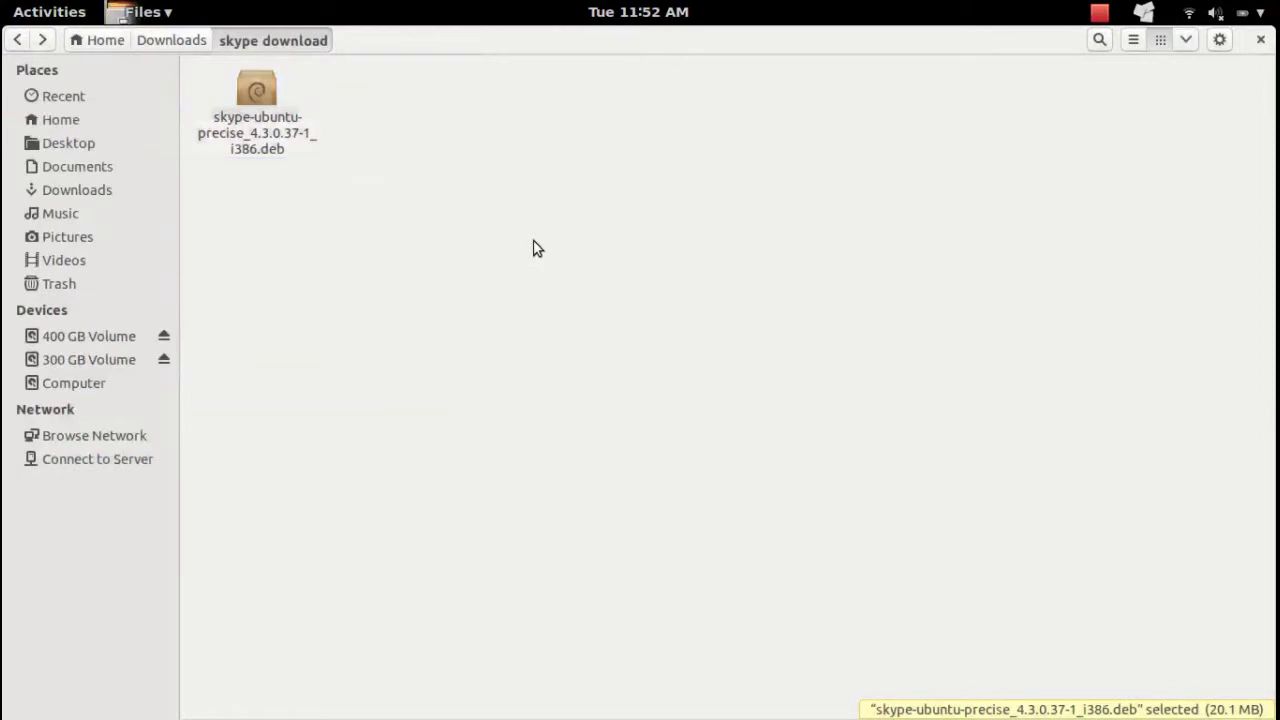
- Search the installed applications for "sk", cancel the account authentication request and launch Skype
key(super)
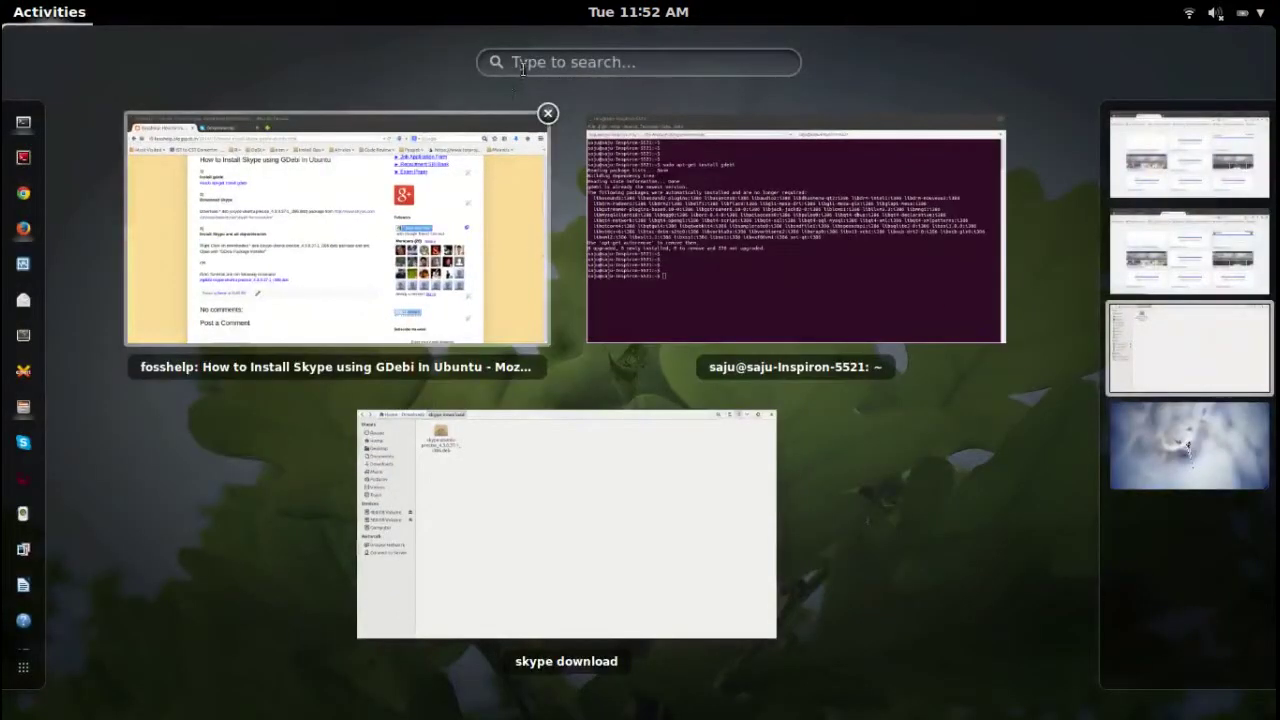
click(518, 66)
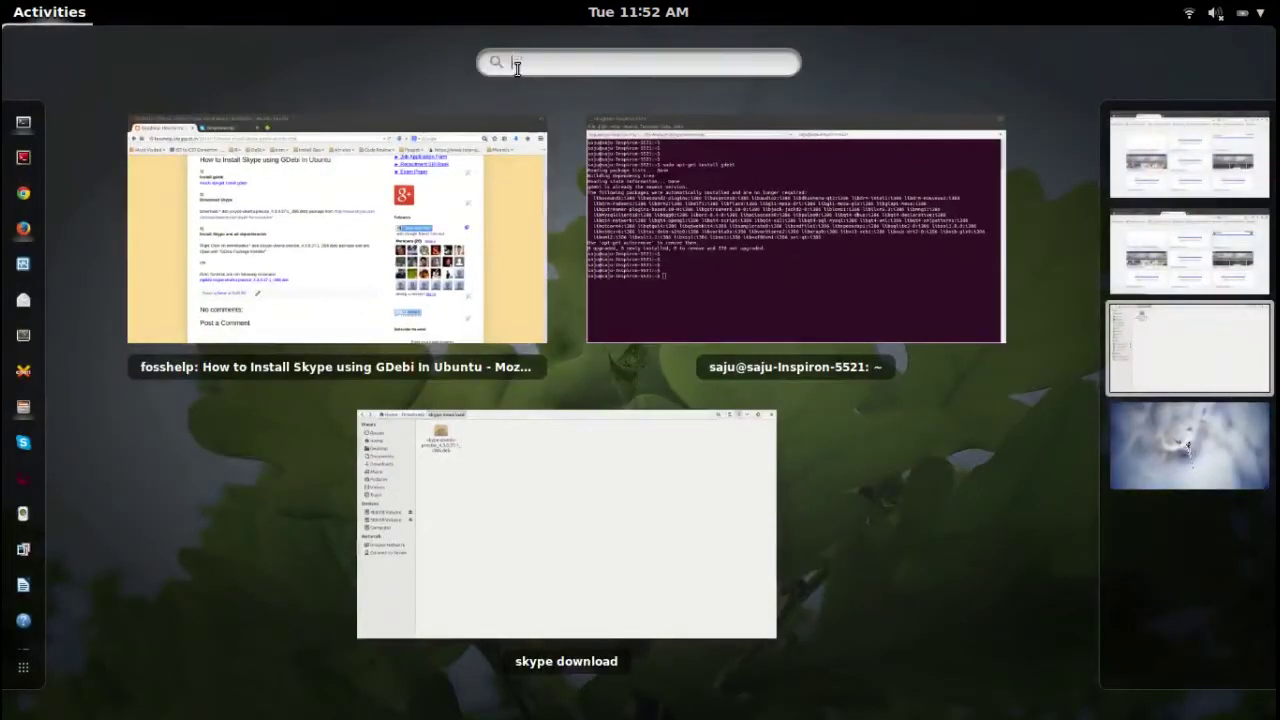
text(sky)
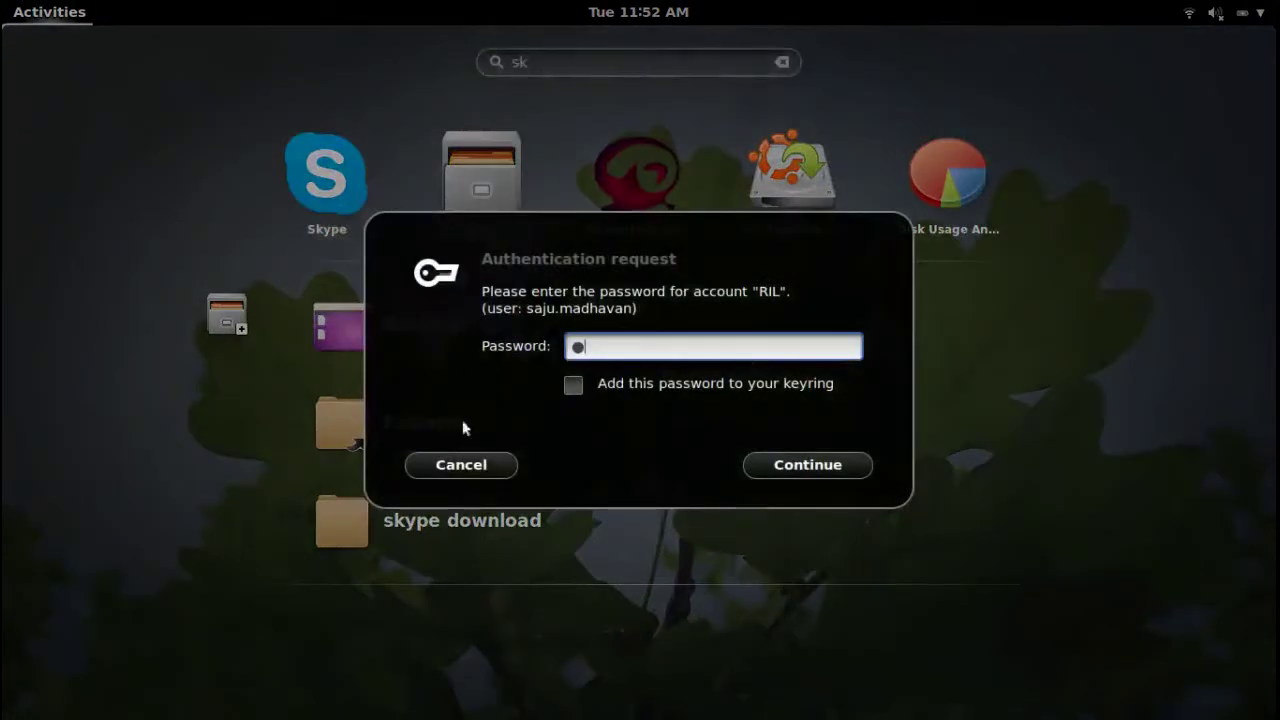
click(474, 462)
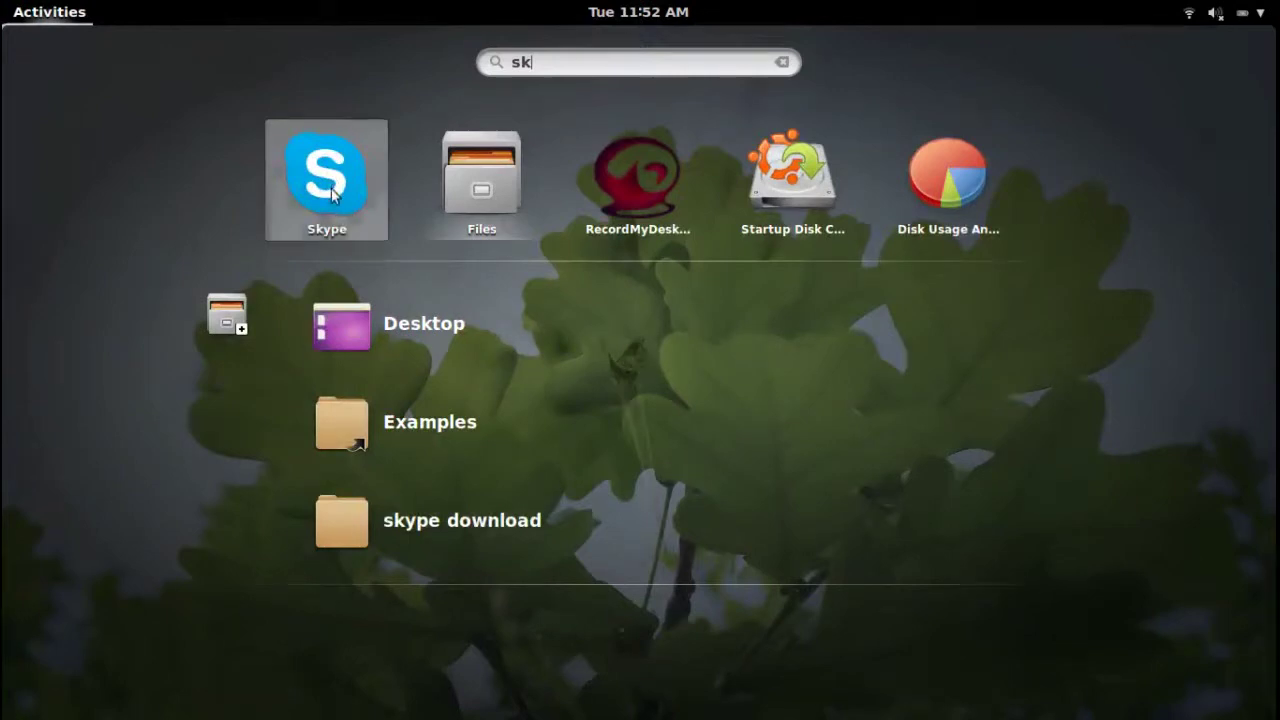
key(Escape)
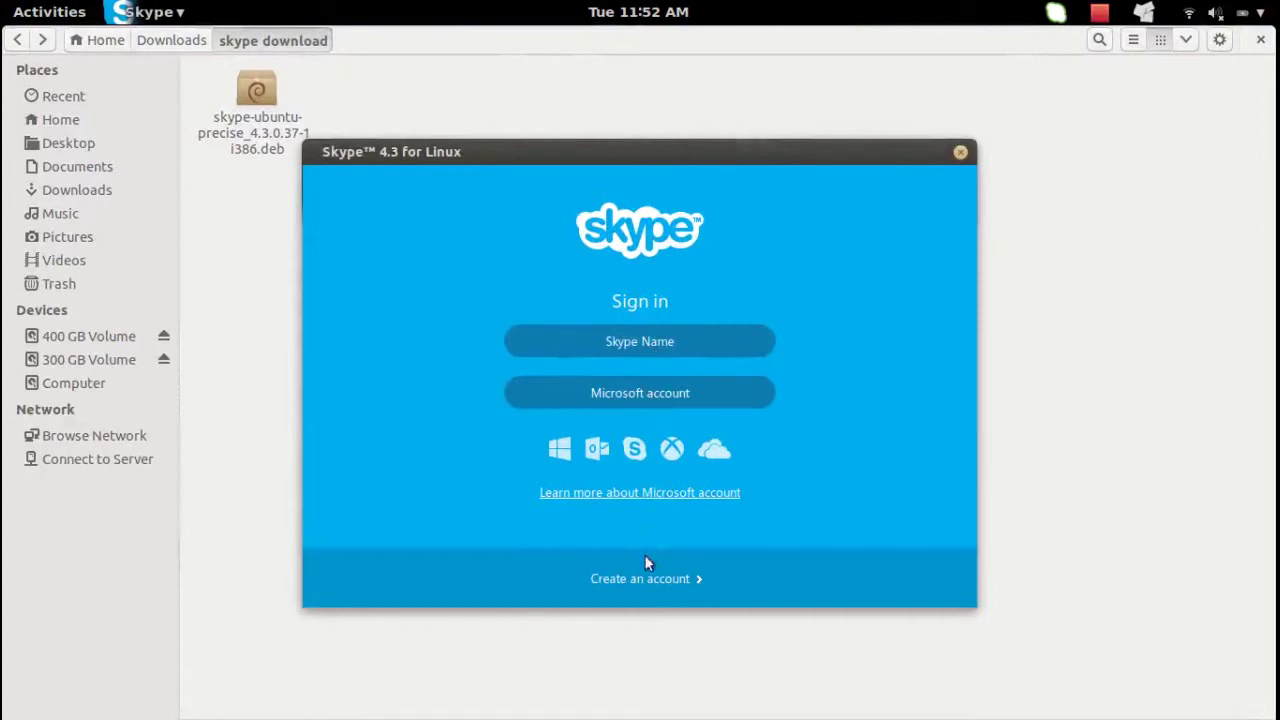
- Open the Skype Name sign-in form, enter a few characters in the password field and clear them
click(642, 341)
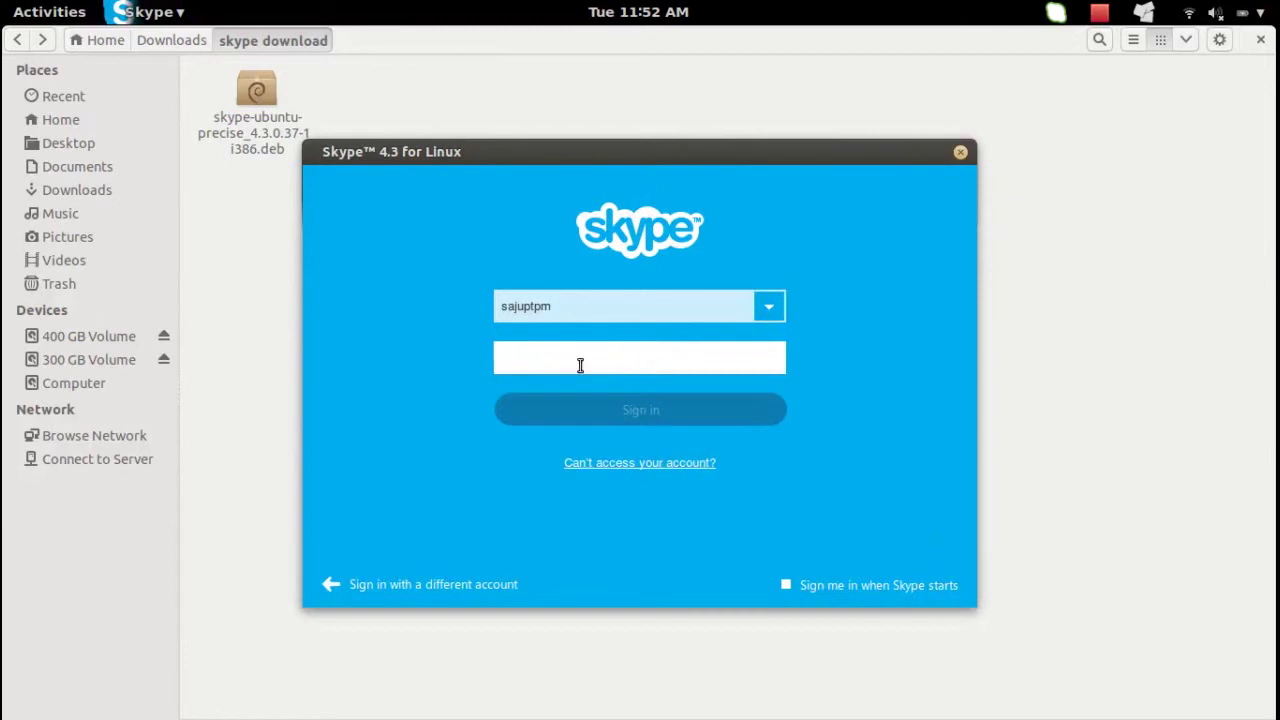
text(***)
key(BackSpace)
key(BackSpace)
key(BackSpace)
- Open the overview of all open windows
key(super)
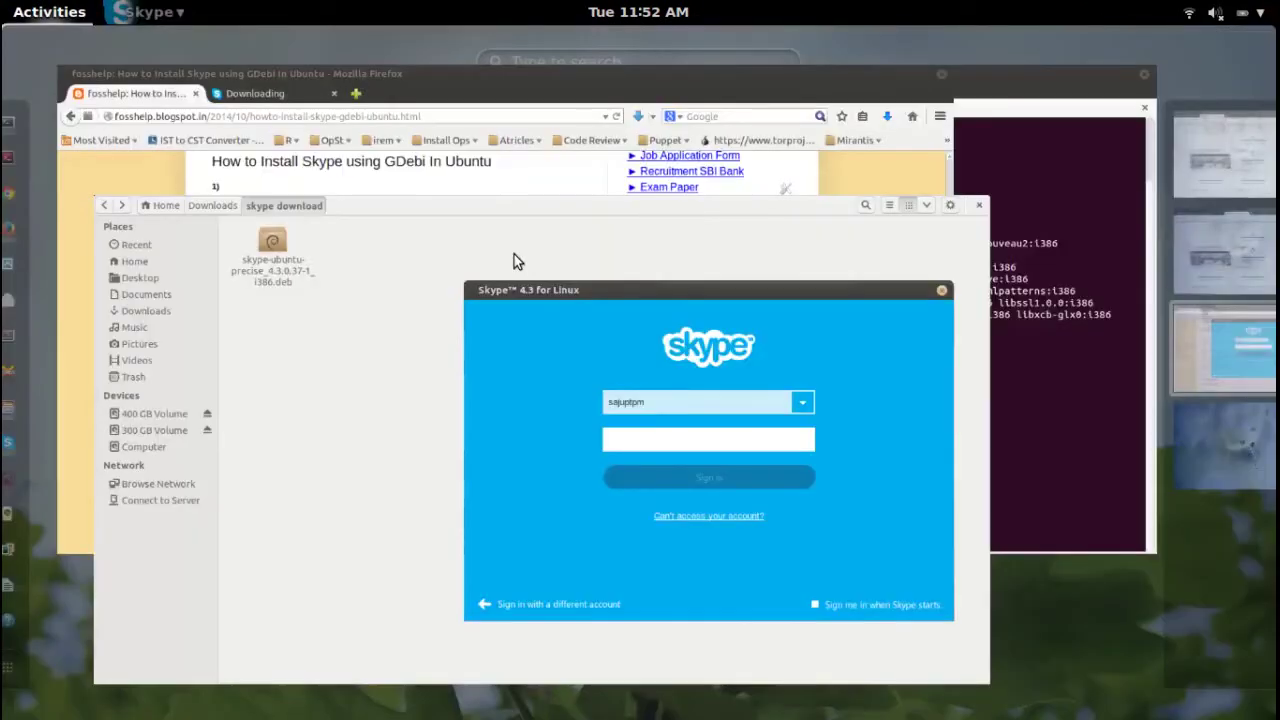